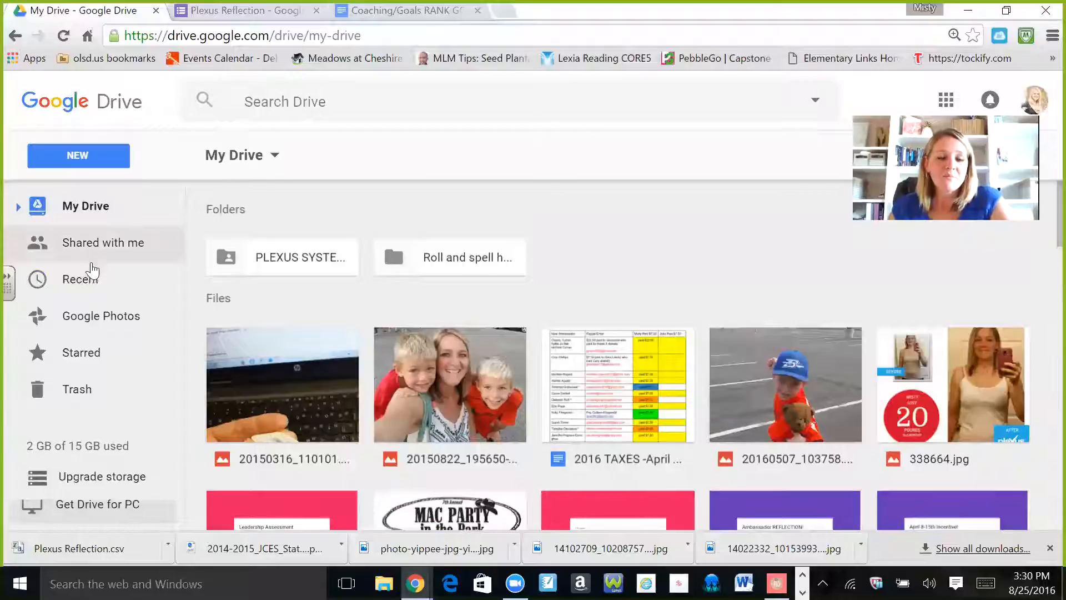
Create a new blank Google Forms form from My Drive.
left_click(91, 154)
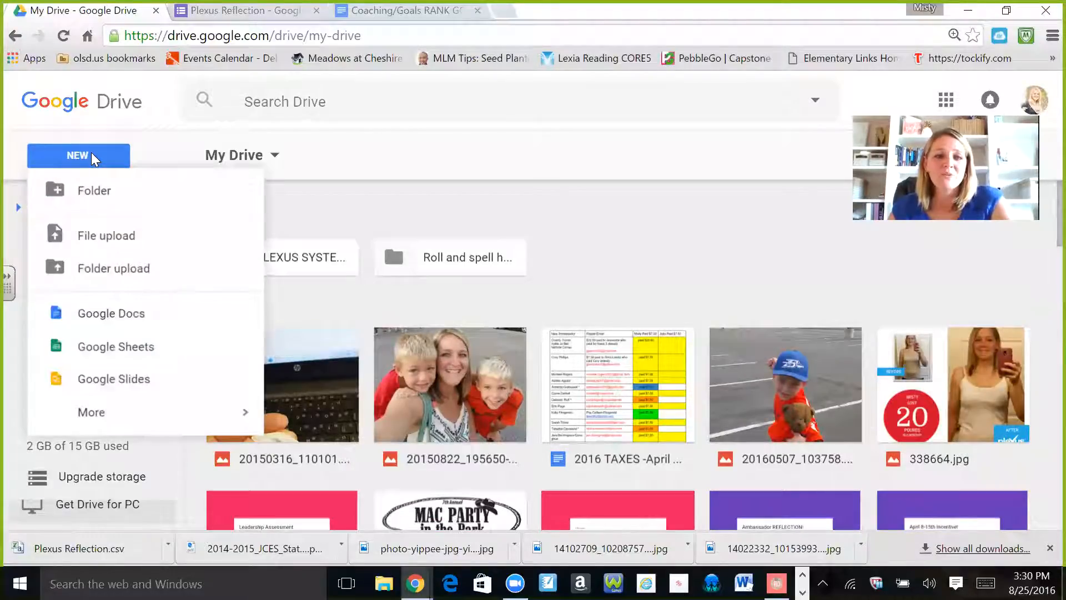
mouse_move(91, 414)
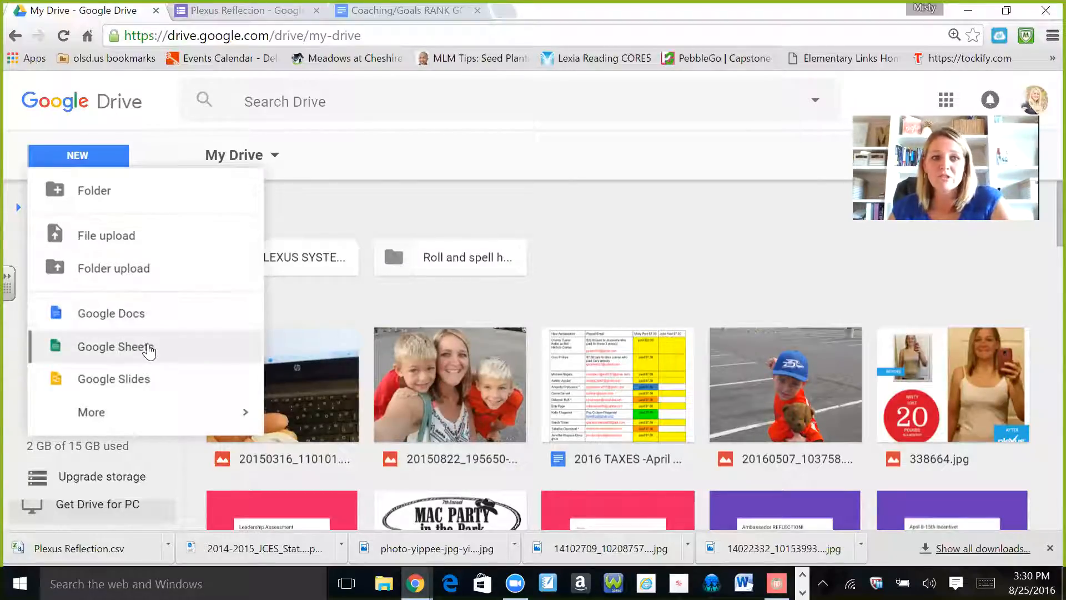
mouse_move(119, 425)
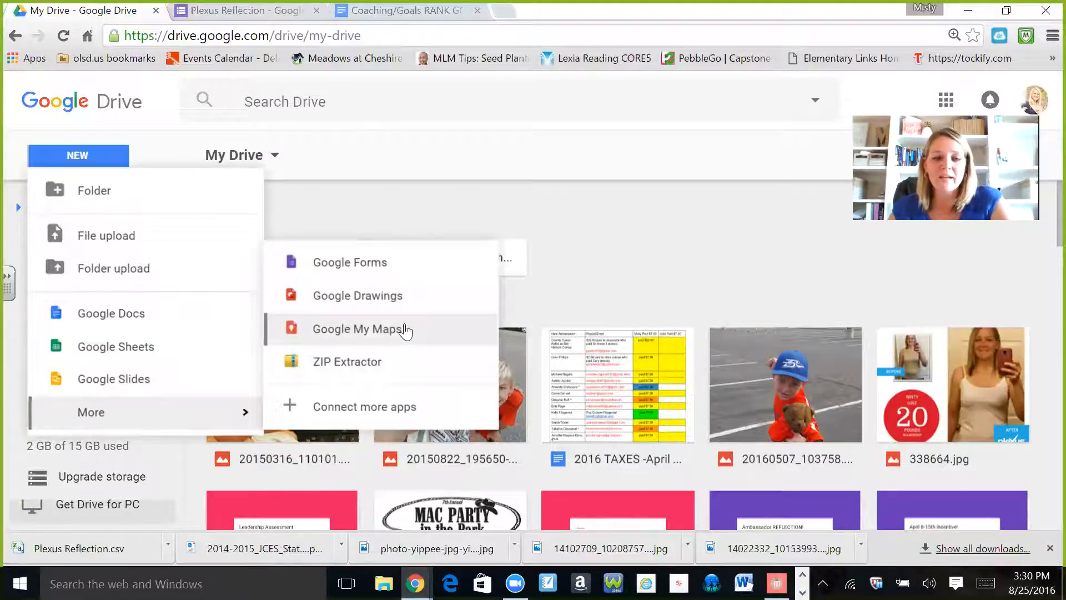
left_click(363, 265)
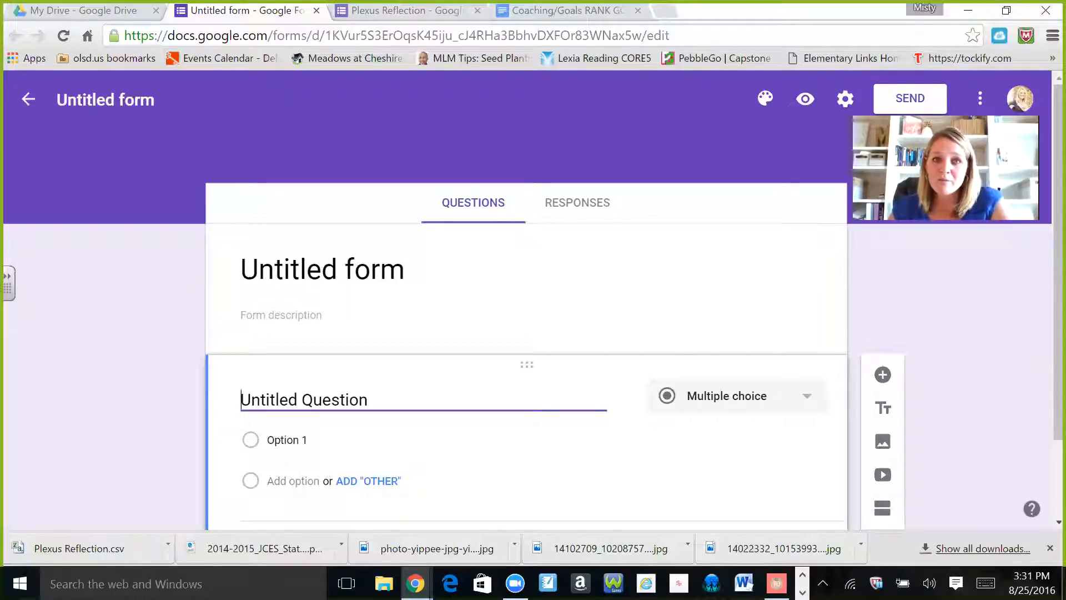
Name the untitled form "Plexus Reflection".
left_click(105, 100)
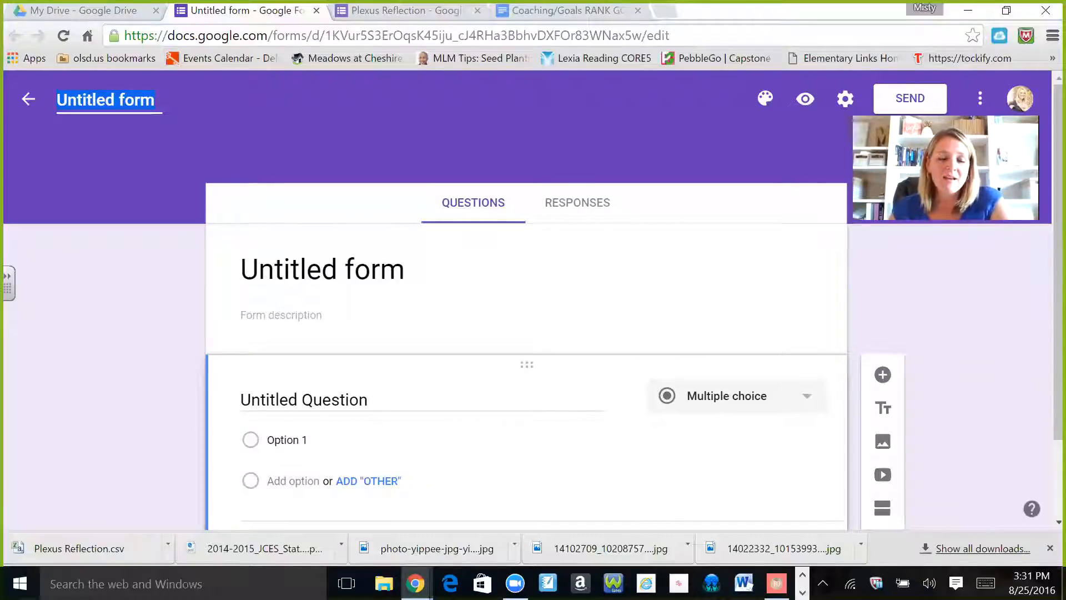
type("P")
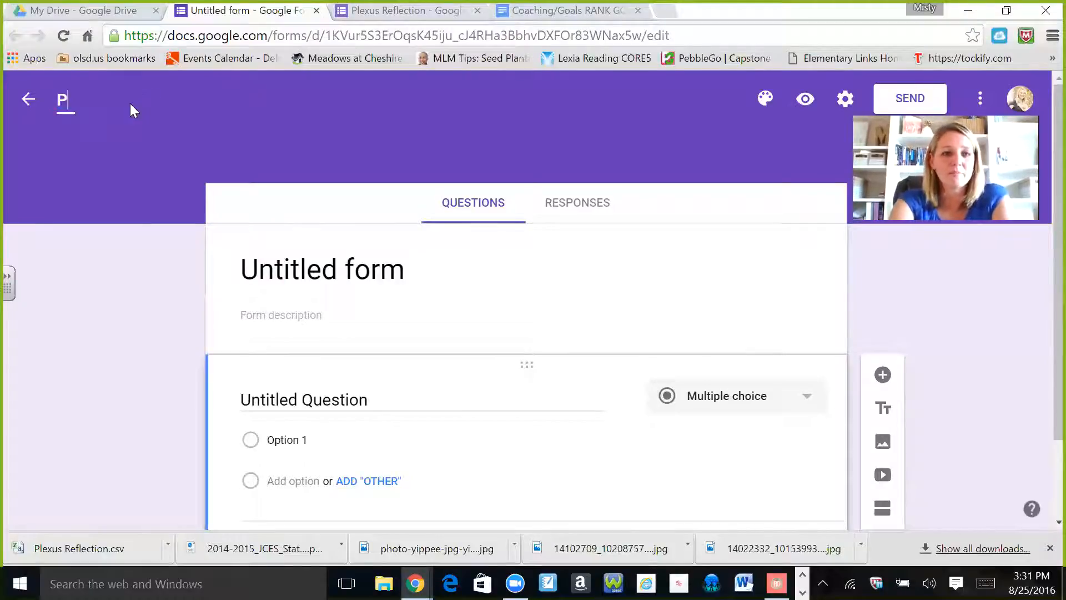
type("lexus re")
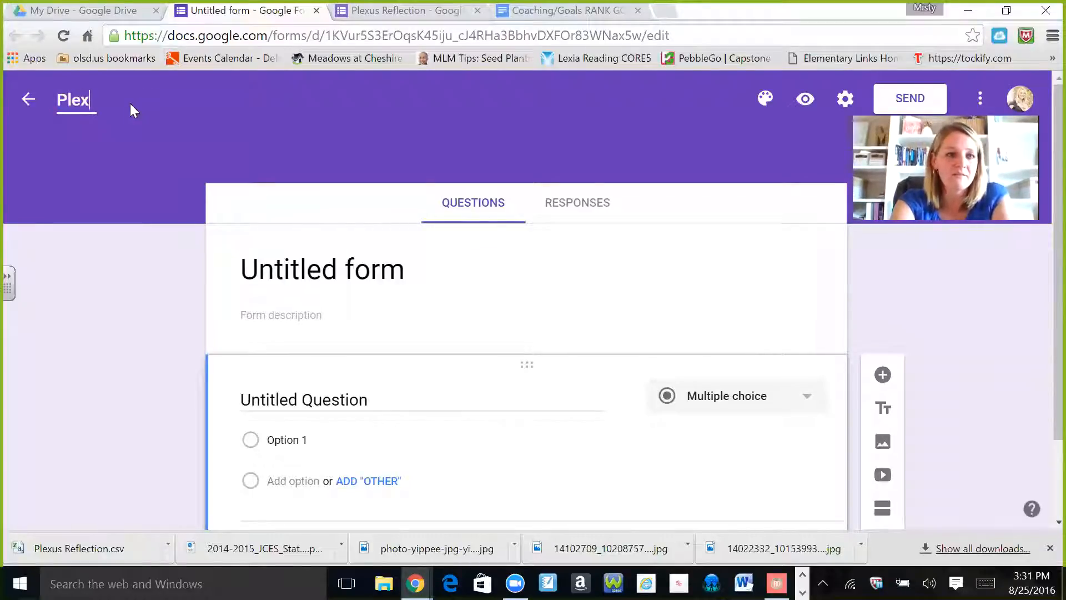
key("BackSpace")
key("BackSpace")
type("Refl")
key("BackSpace")
key("BackSpace")
type("flection")
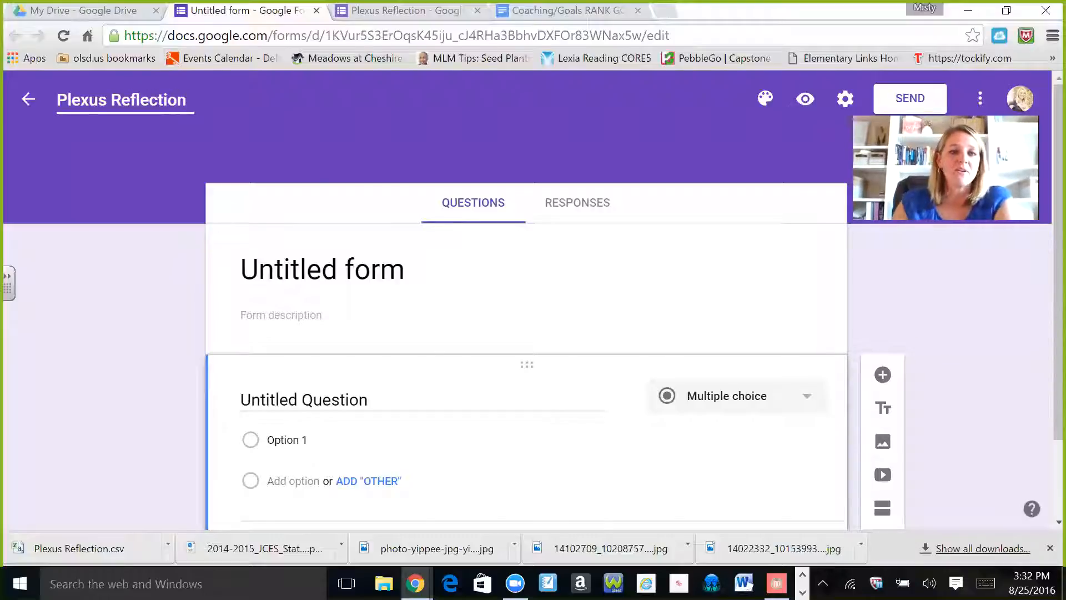
key("Return")
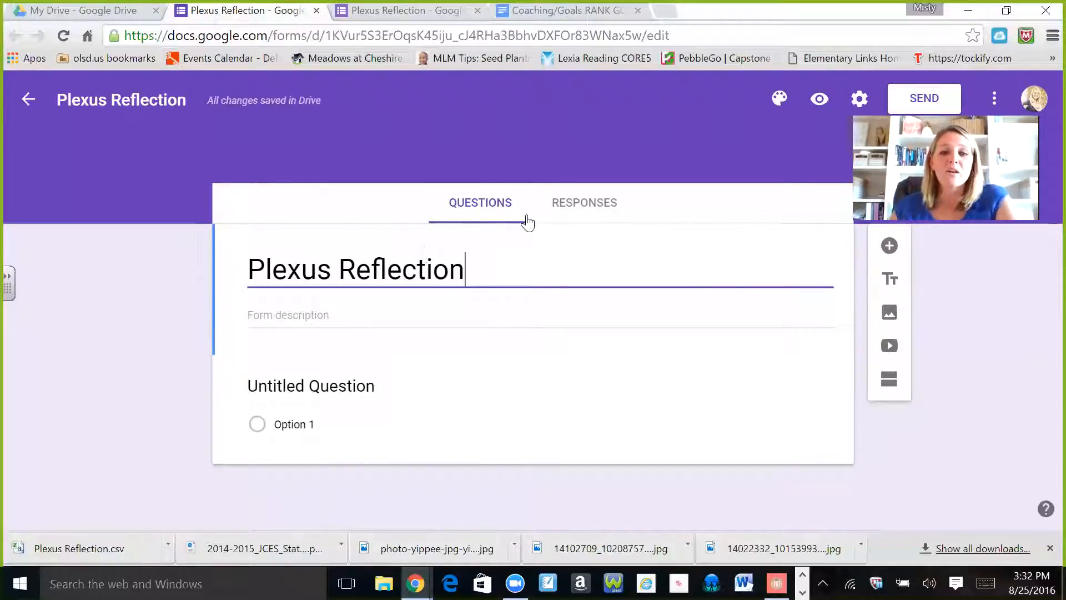
View the form's responses section and return to its questions.
left_click(579, 207)
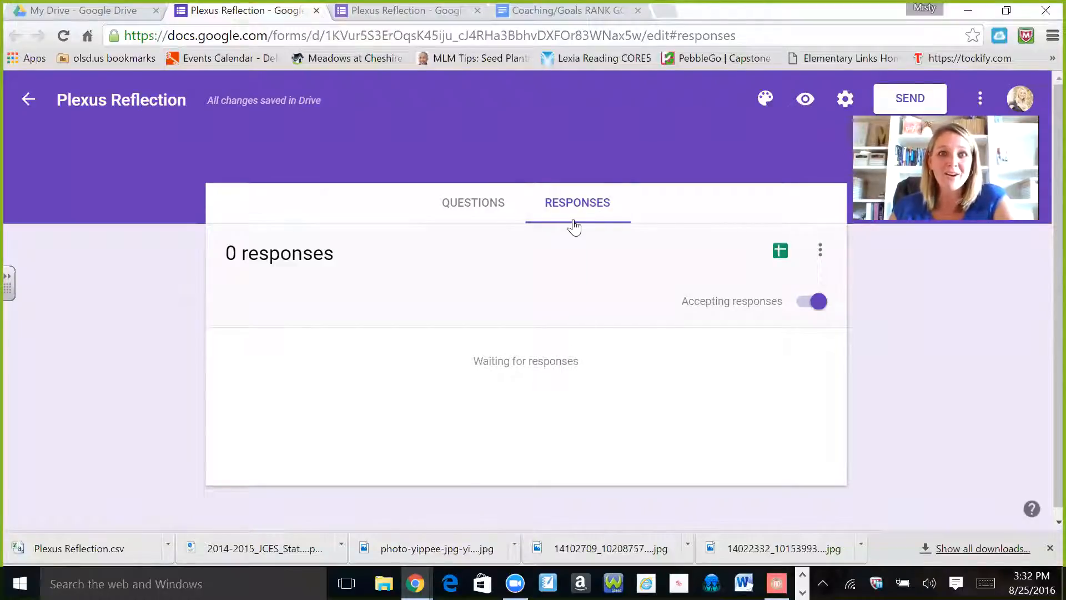
left_click(476, 208)
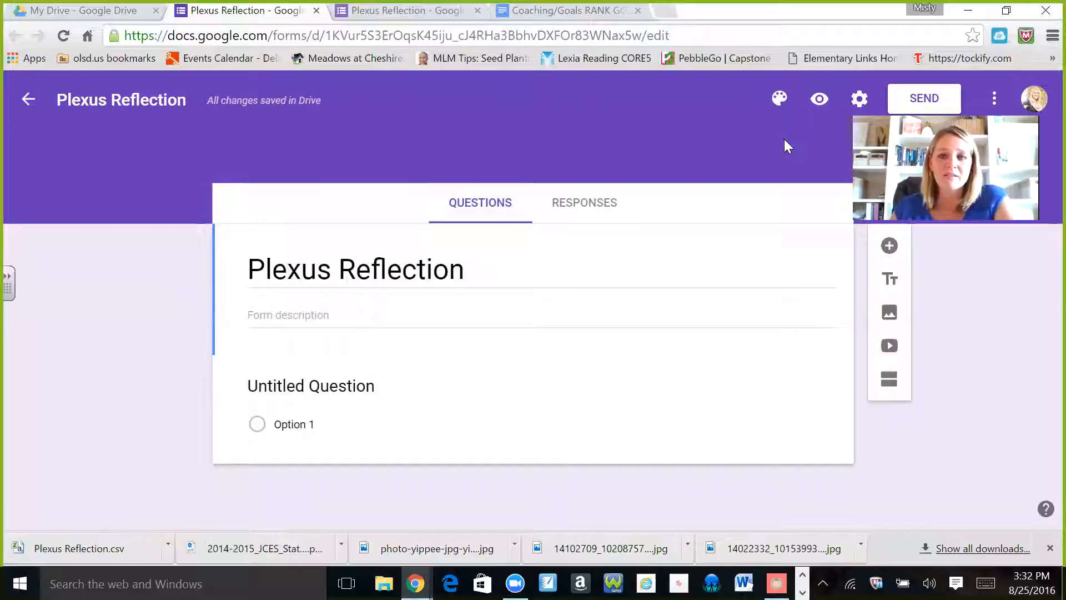
Change the form's theme colour to pink, preview the form, and return to the editor.
left_click(780, 100)
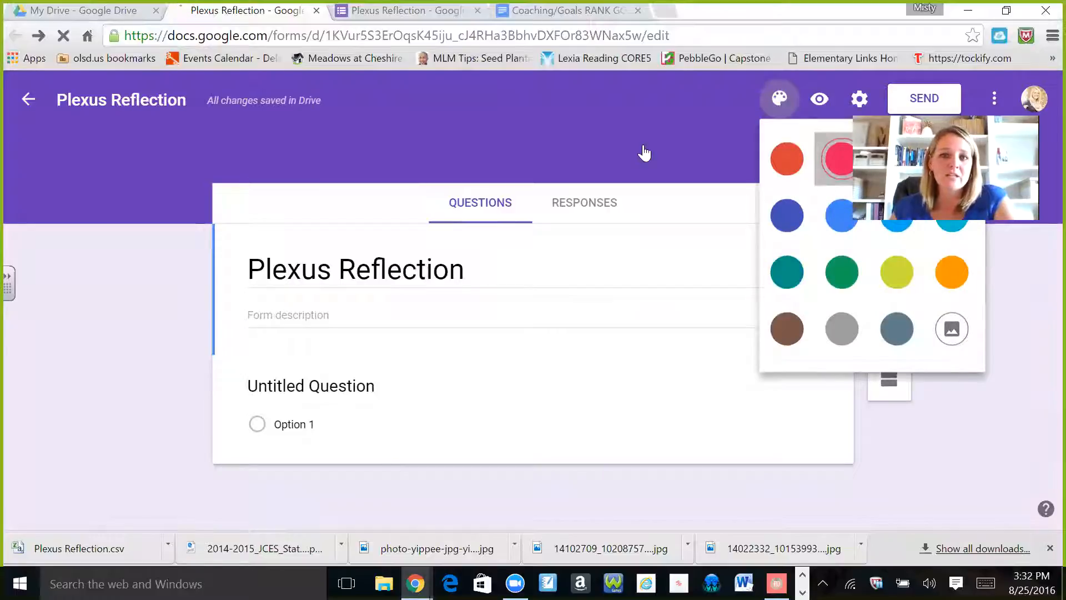
left_click(645, 153)
left_click(819, 99)
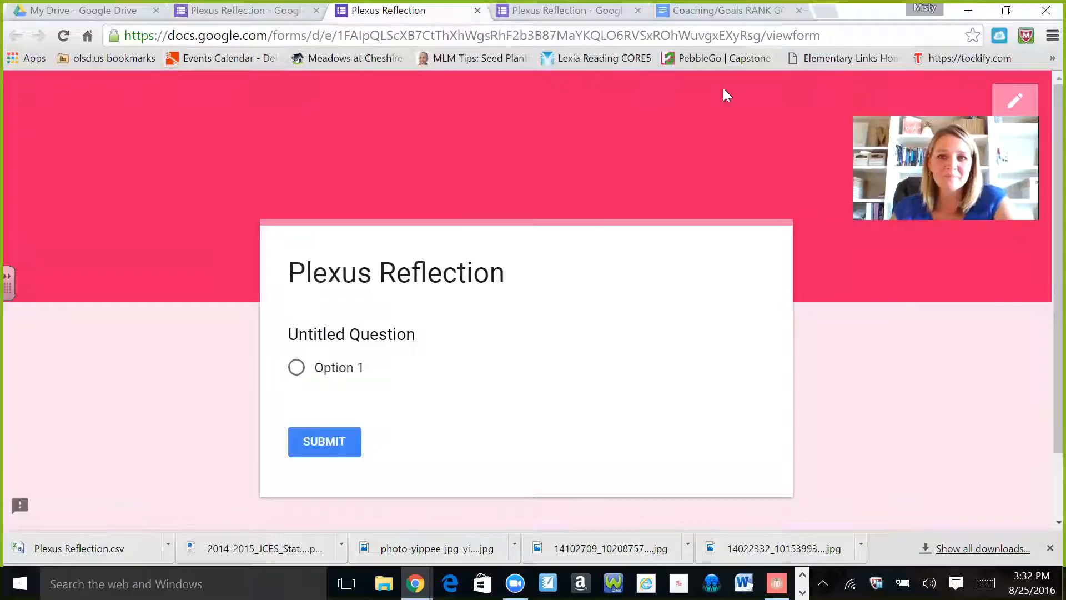
left_click(256, 14)
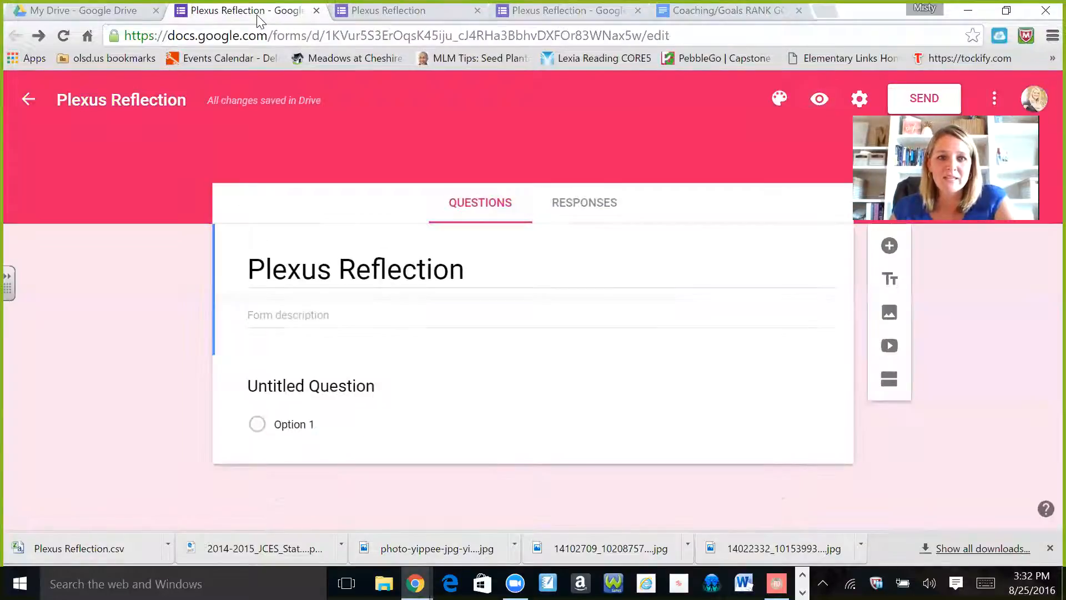
Change the form's theme colour to teal.
left_click(779, 100)
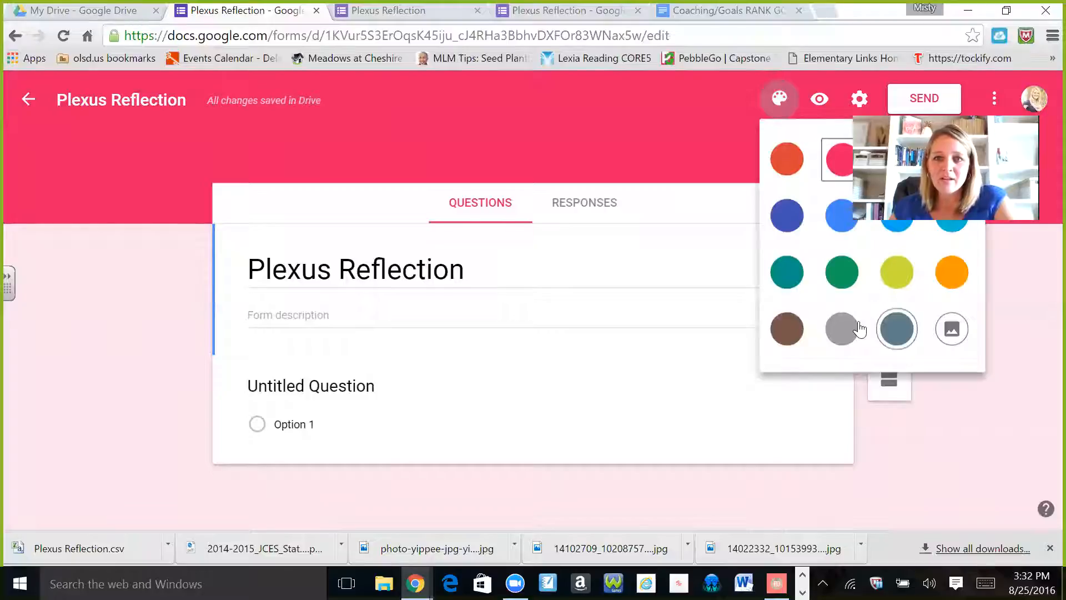
left_click(787, 272)
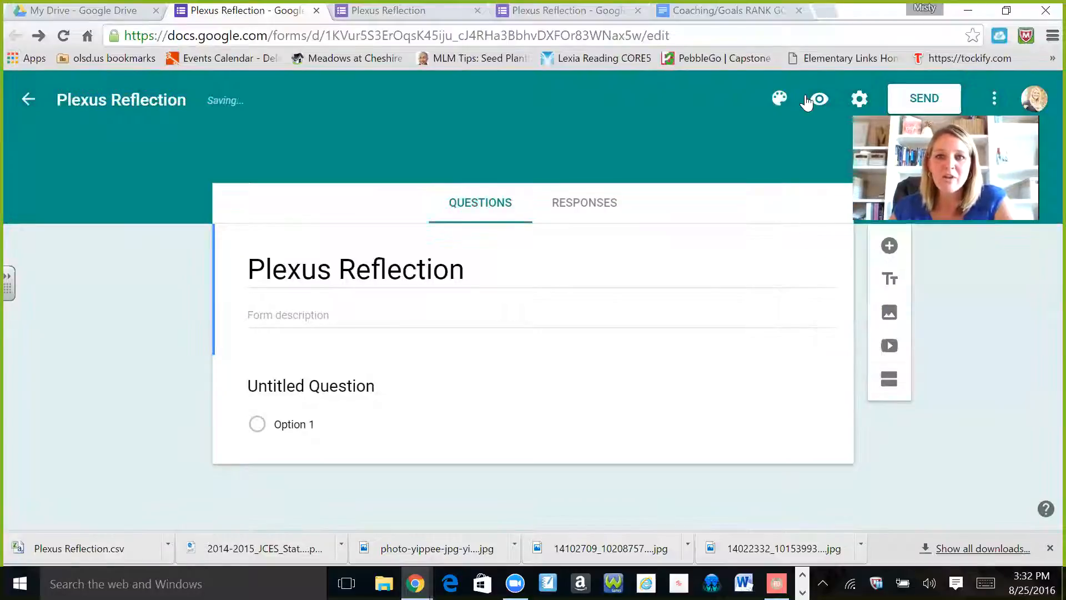
Apply the dark fireworks-pattern header image from the Night out theme category to the form.
left_click(780, 100)
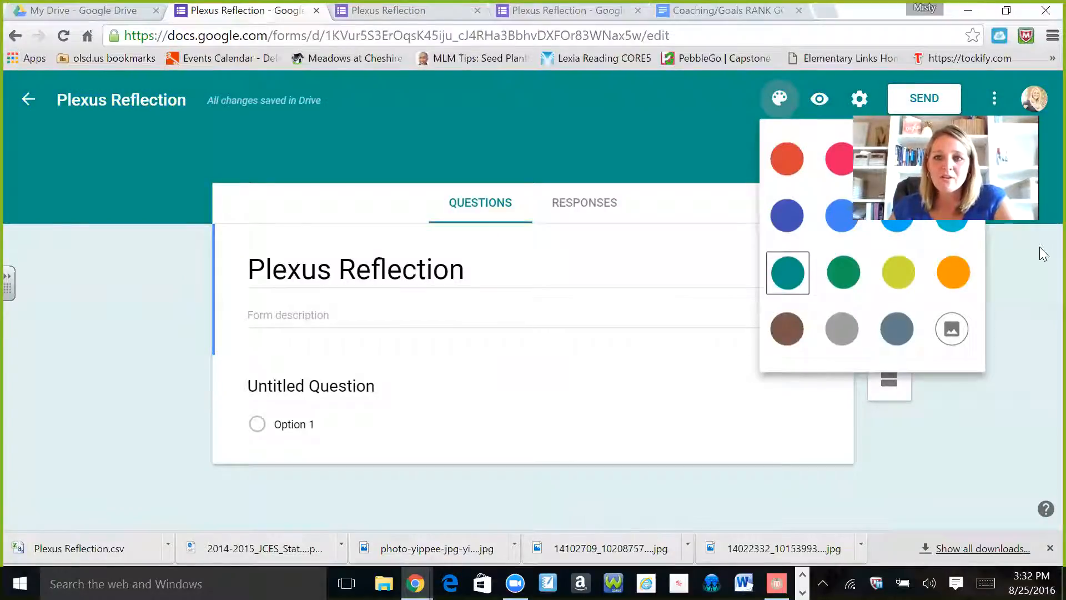
left_click(950, 330)
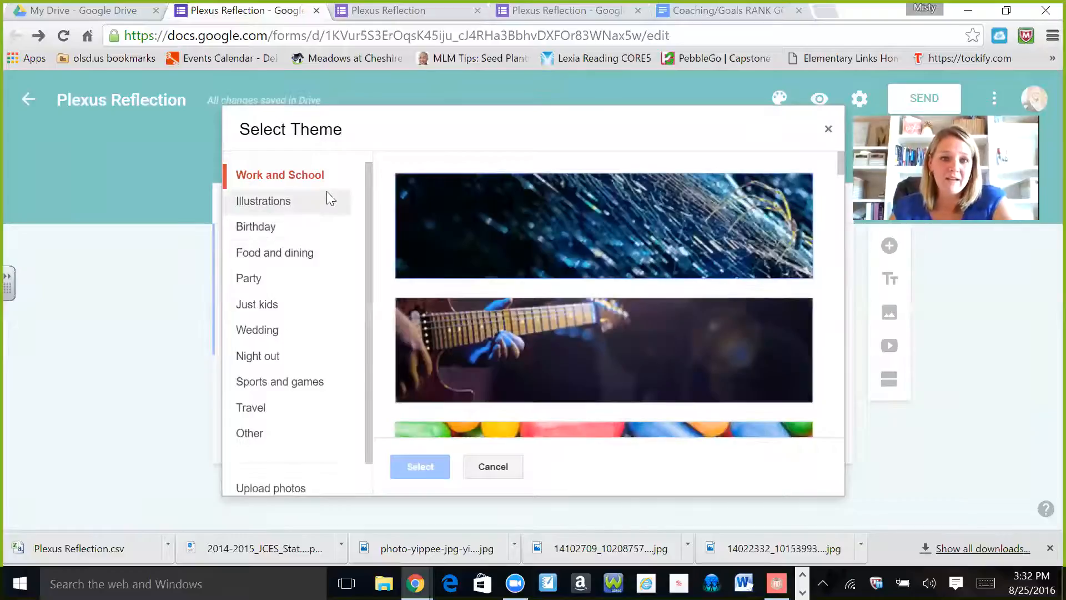
left_click_drag(367, 191, 373, 261)
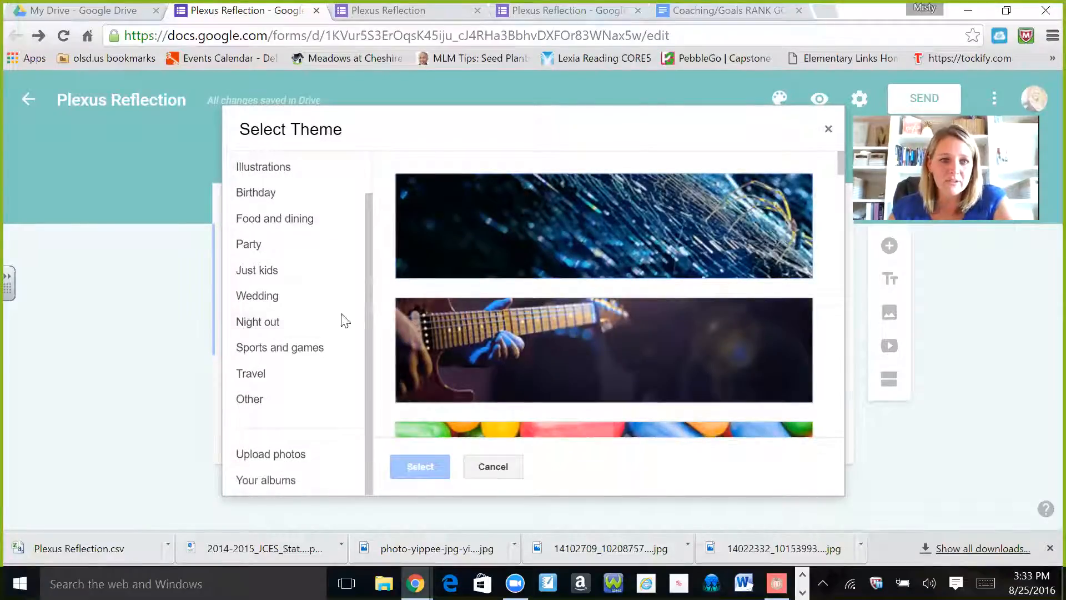
left_click(279, 328)
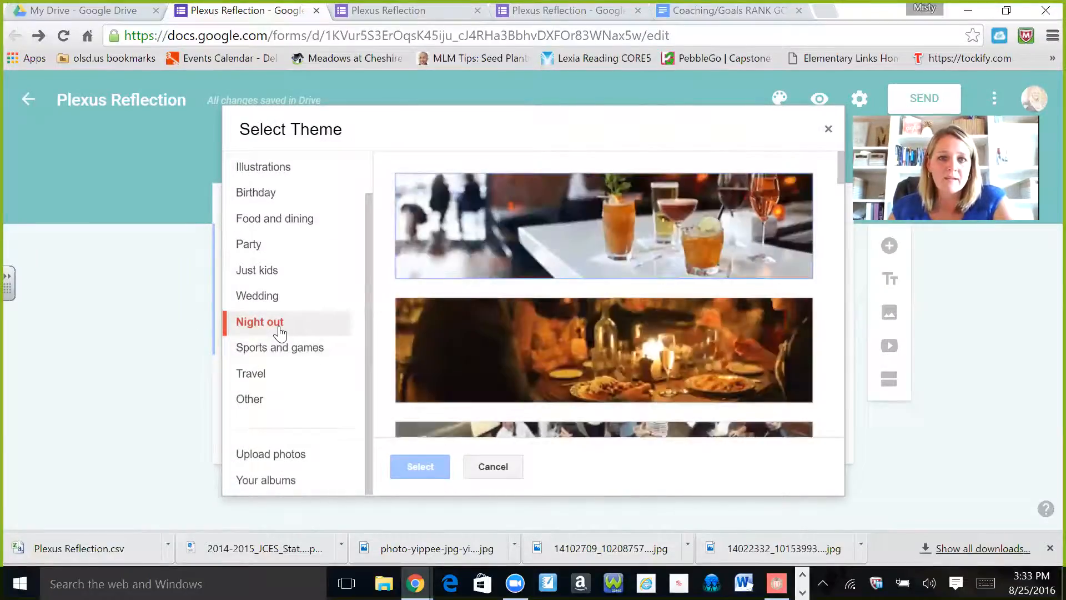
scroll(667, 238, "down", 10)
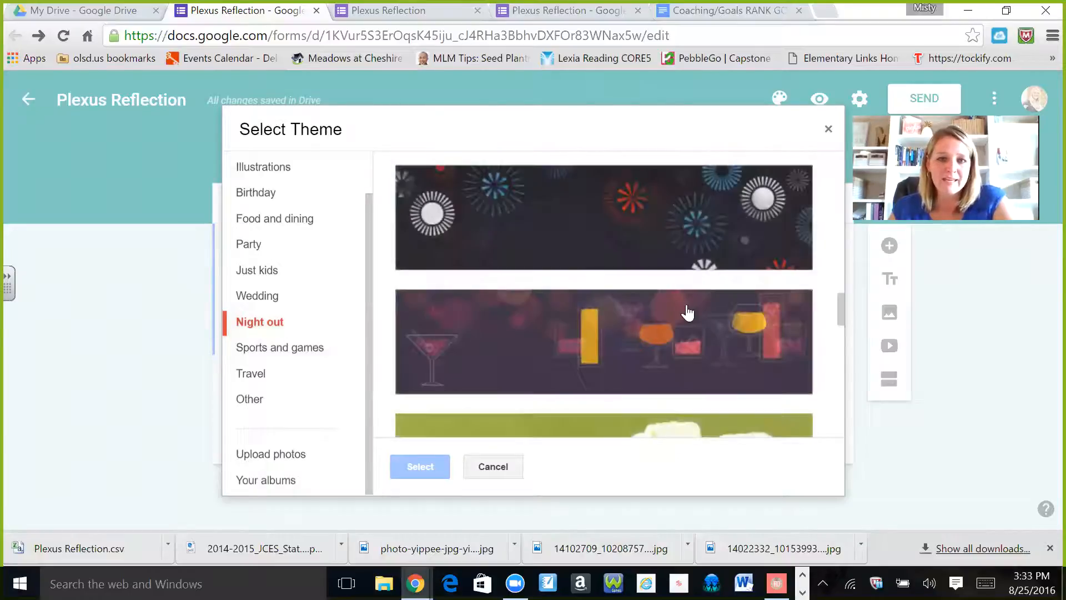
scroll(672, 272, "up", 3)
left_click(691, 296)
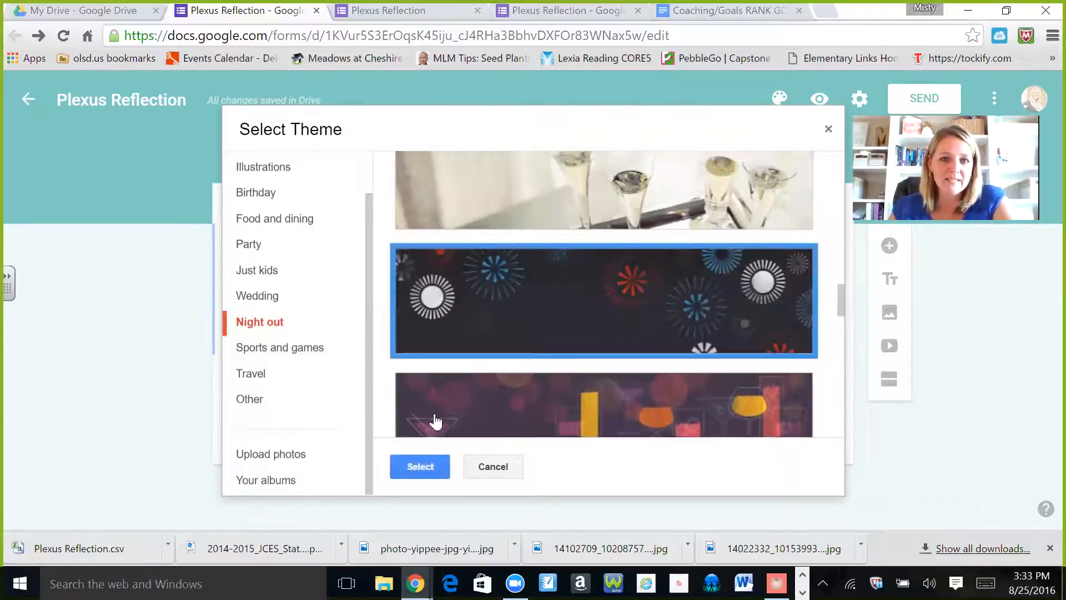
left_click(428, 465)
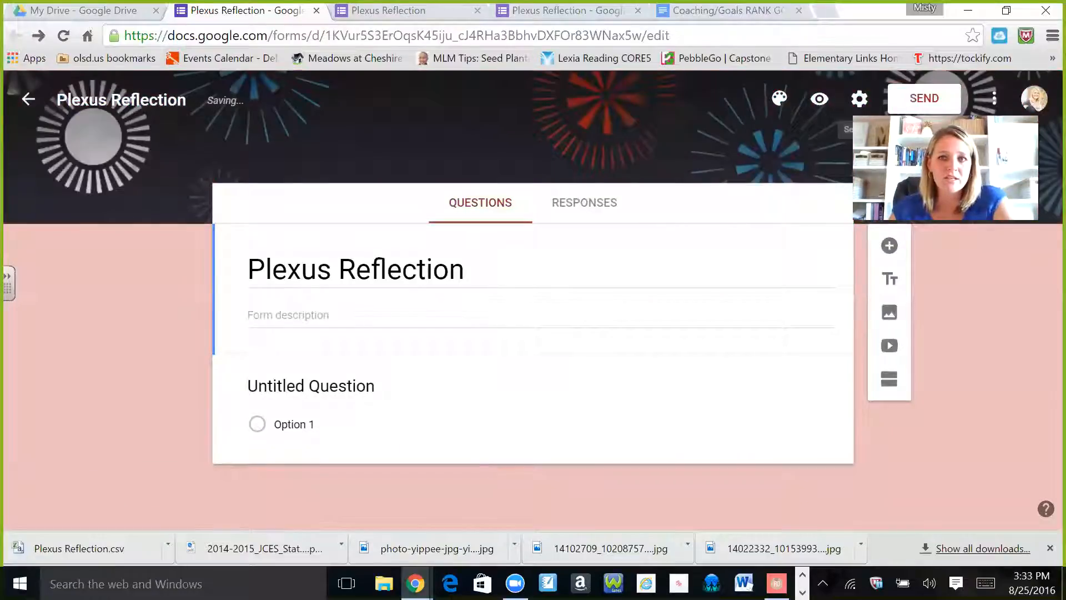
Look at the photo upload option in the theme image selection and leave it without choosing an image.
left_click(779, 100)
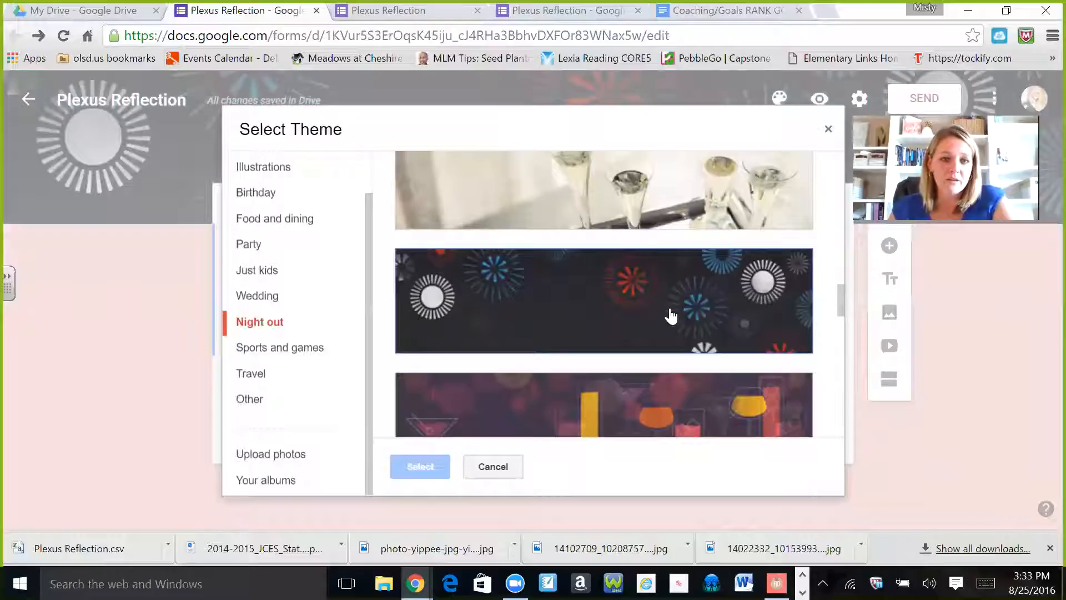
left_click(277, 454)
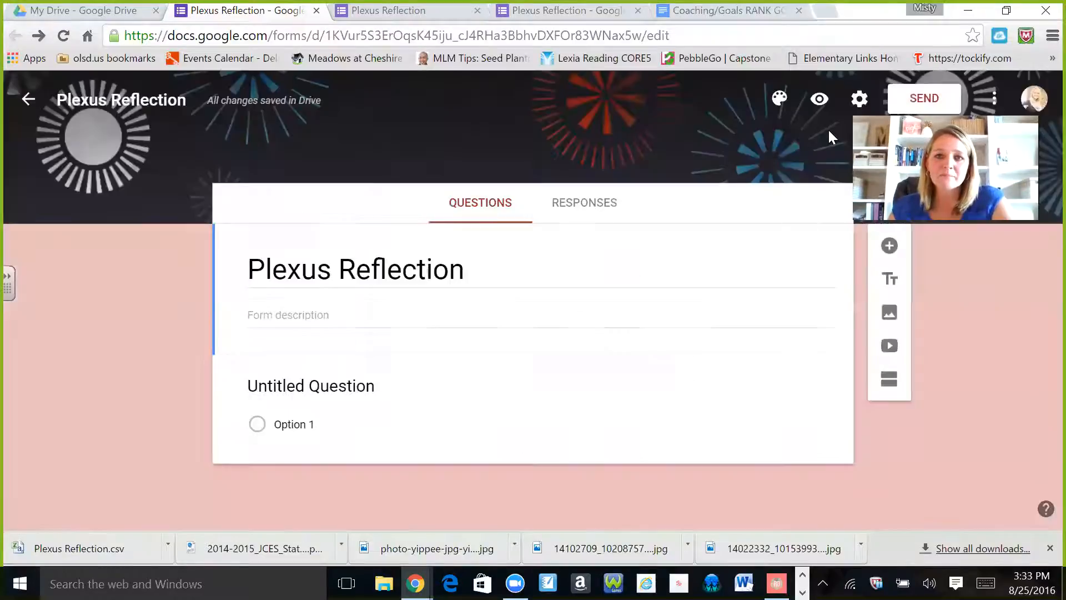
left_click(829, 132)
Replace the image theme with the pink theme colour, preview the form, and return to editing.
left_click(780, 98)
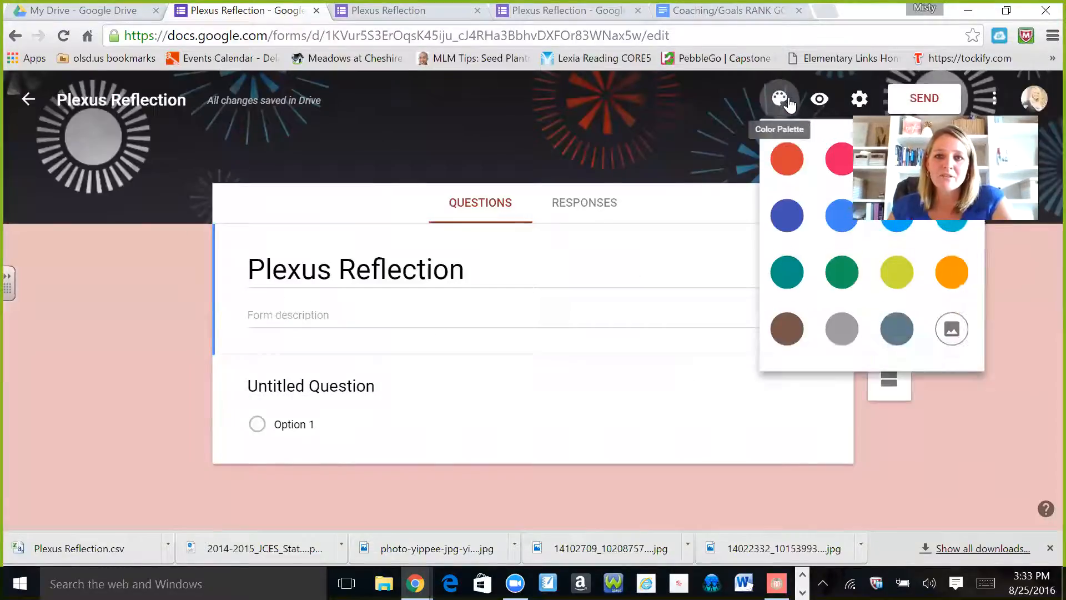
left_click(838, 157)
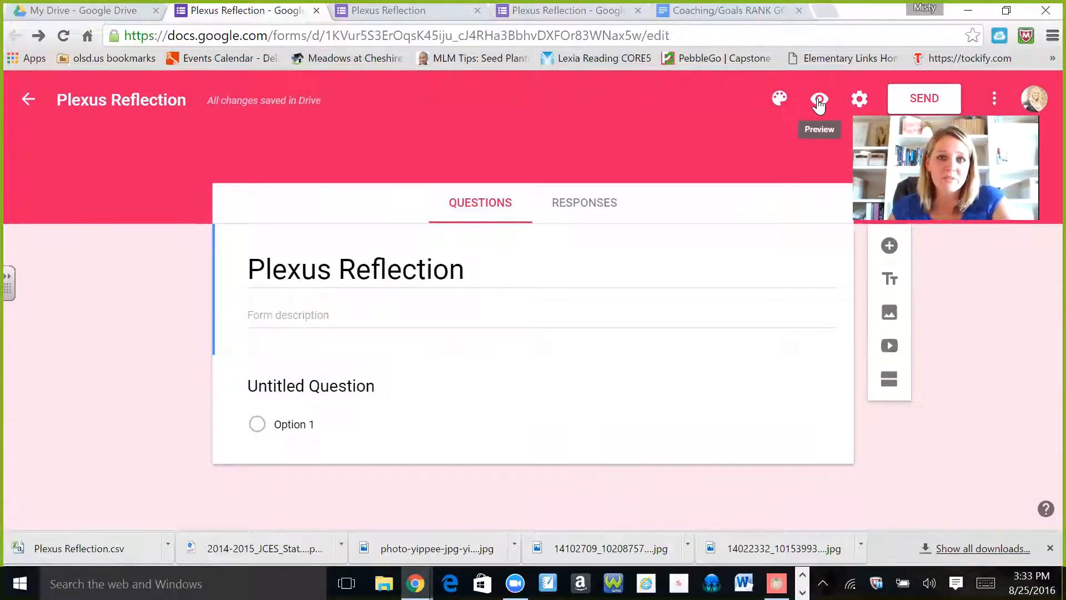
left_click(819, 101)
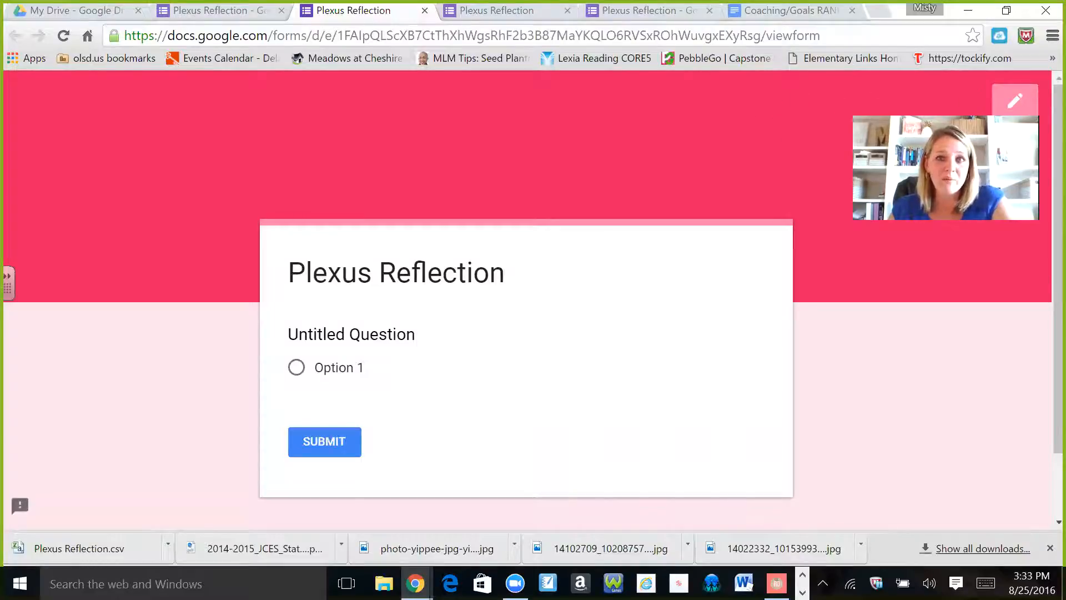
left_click(216, 12)
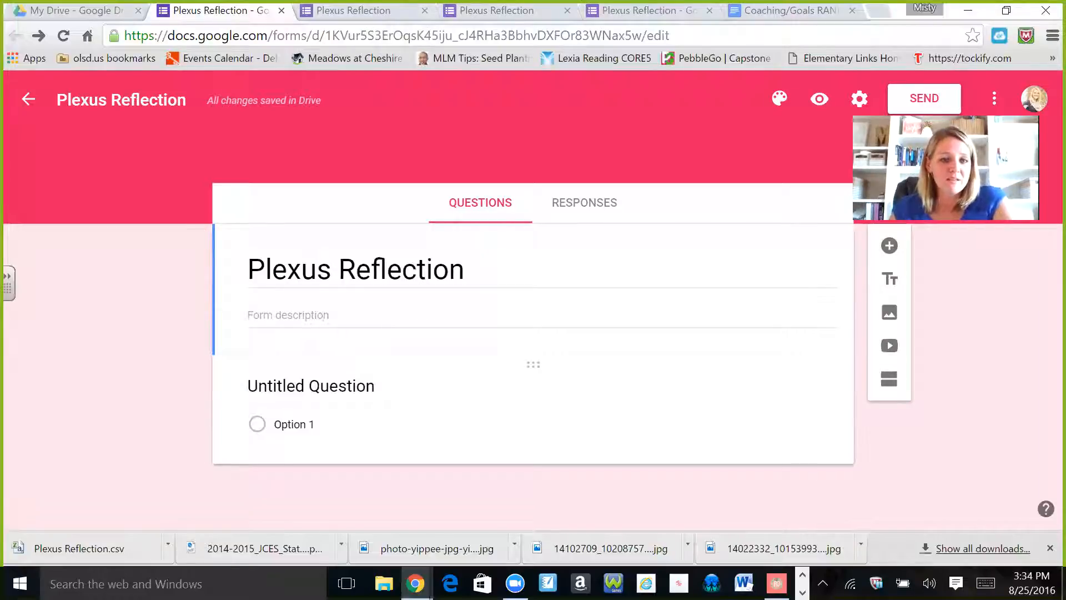
Title the first question "What is your name?" and set its type to Short answer.
left_click(316, 385)
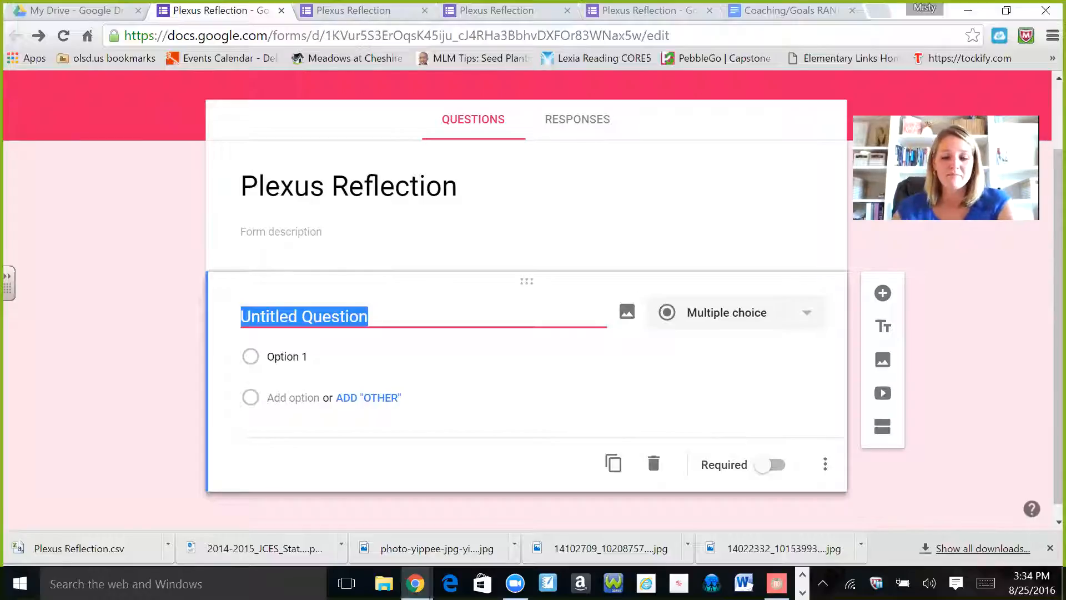
type("W")
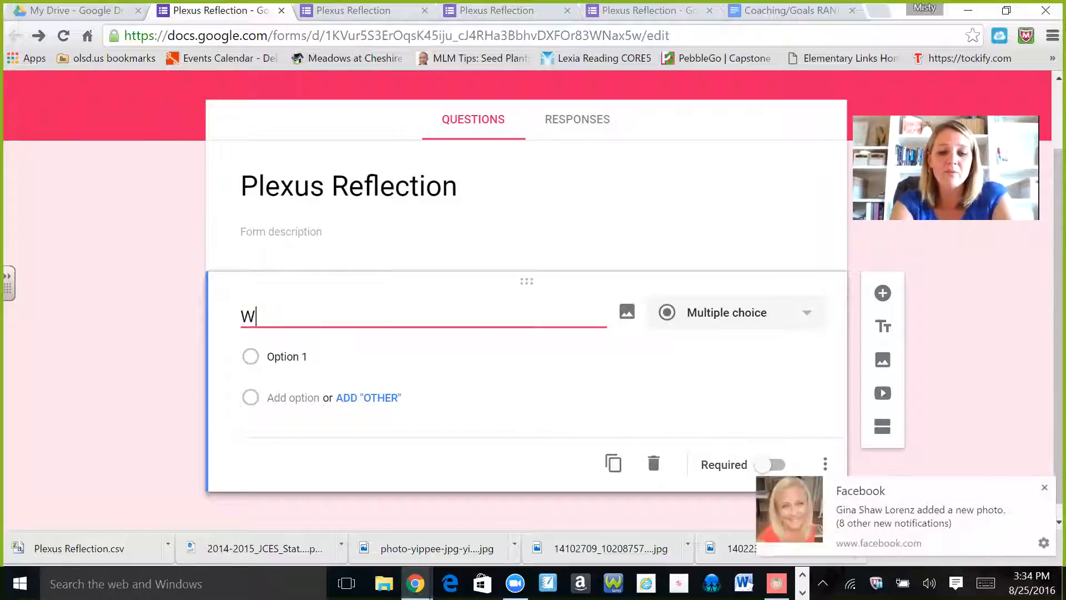
type("hat is your")
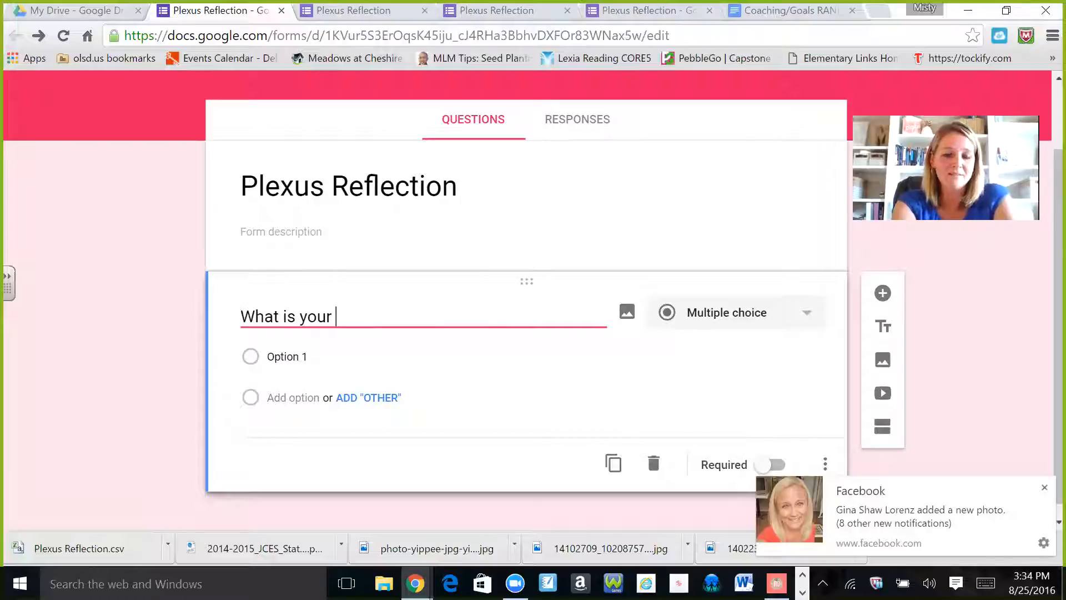
type("name?")
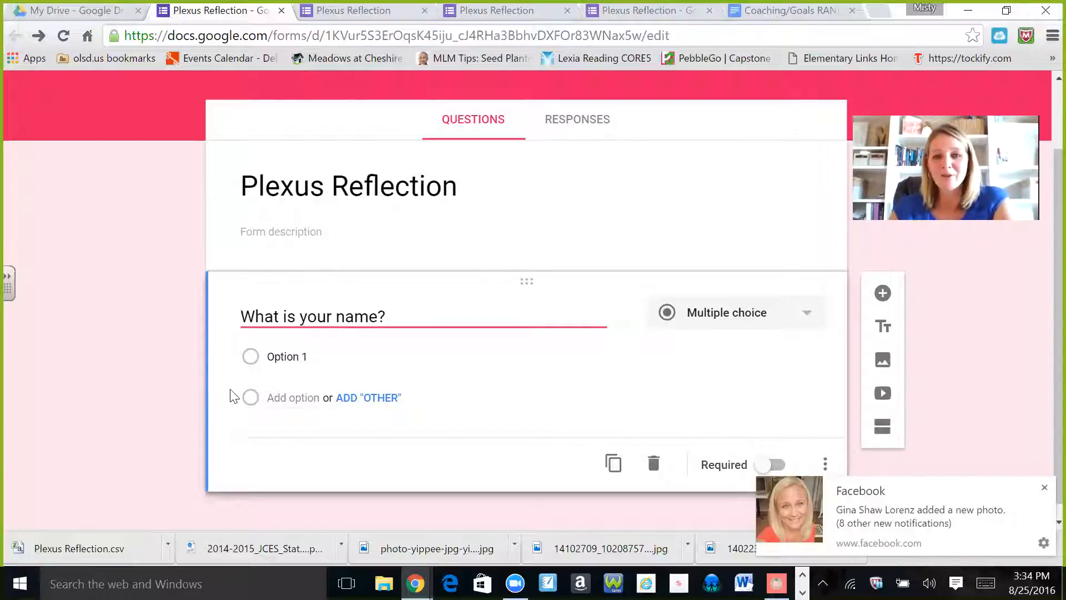
left_click(808, 320)
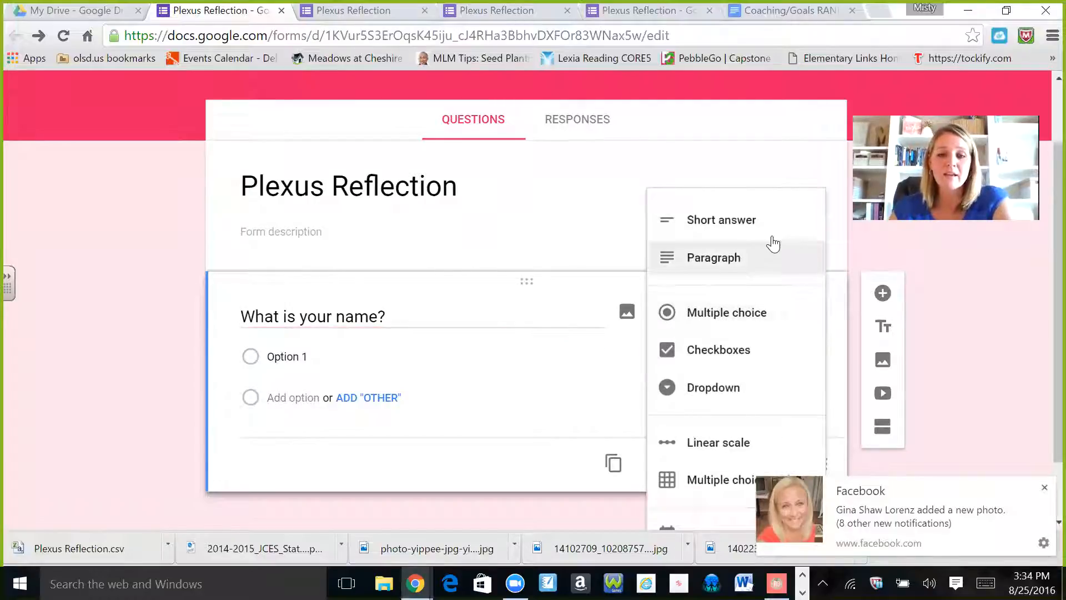
left_click(757, 218)
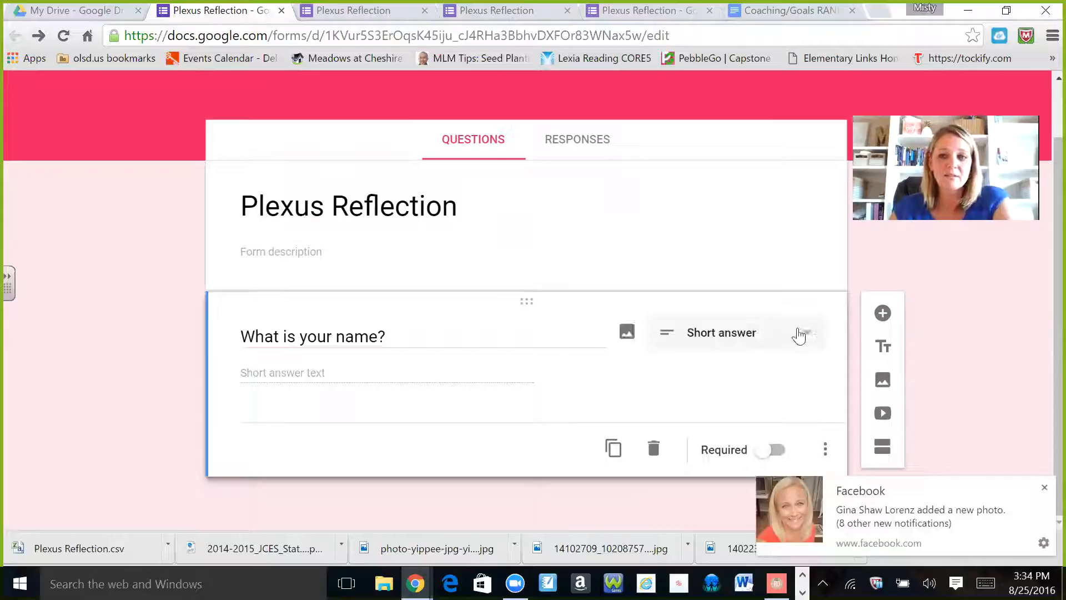
Review the available question types, keep Short answer for the name question, and look at its image insertion options without adding one.
left_click(802, 337)
scroll(798, 328, "down", 1)
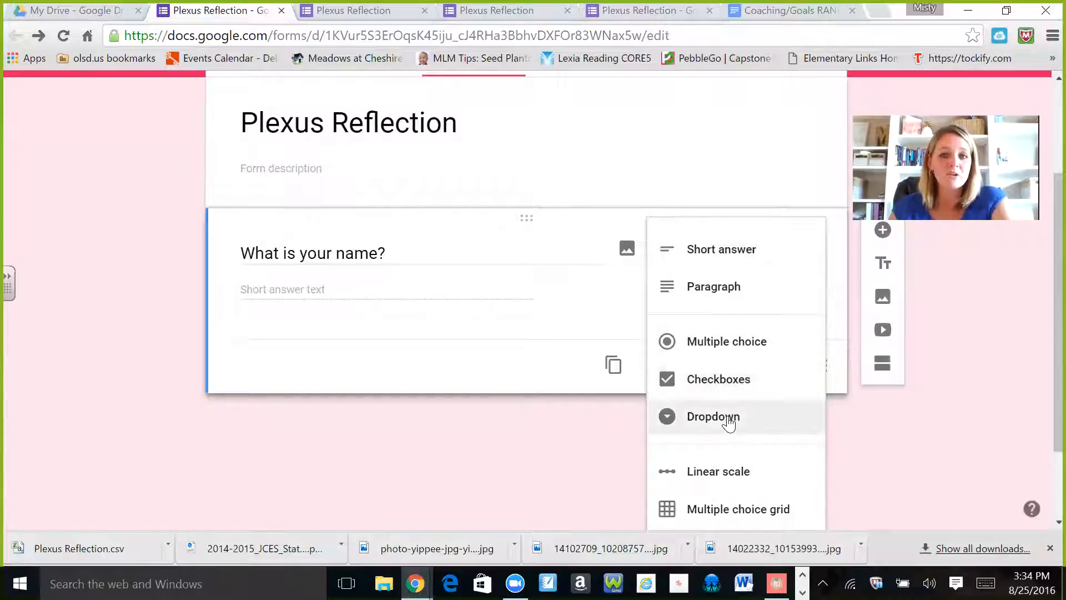
scroll(721, 419, "down", 1)
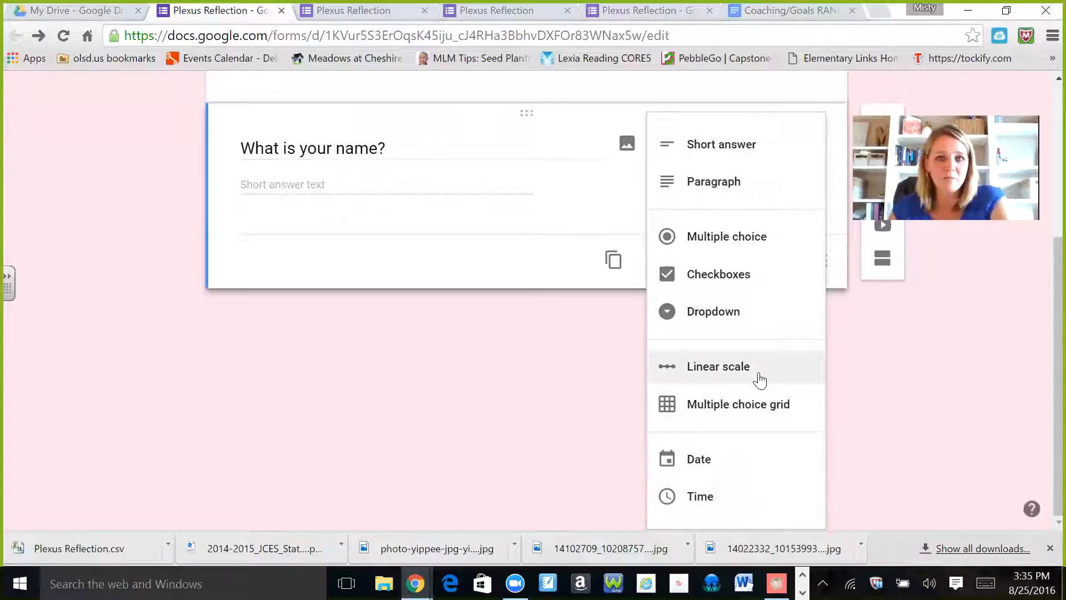
scroll(761, 379, "up", 3)
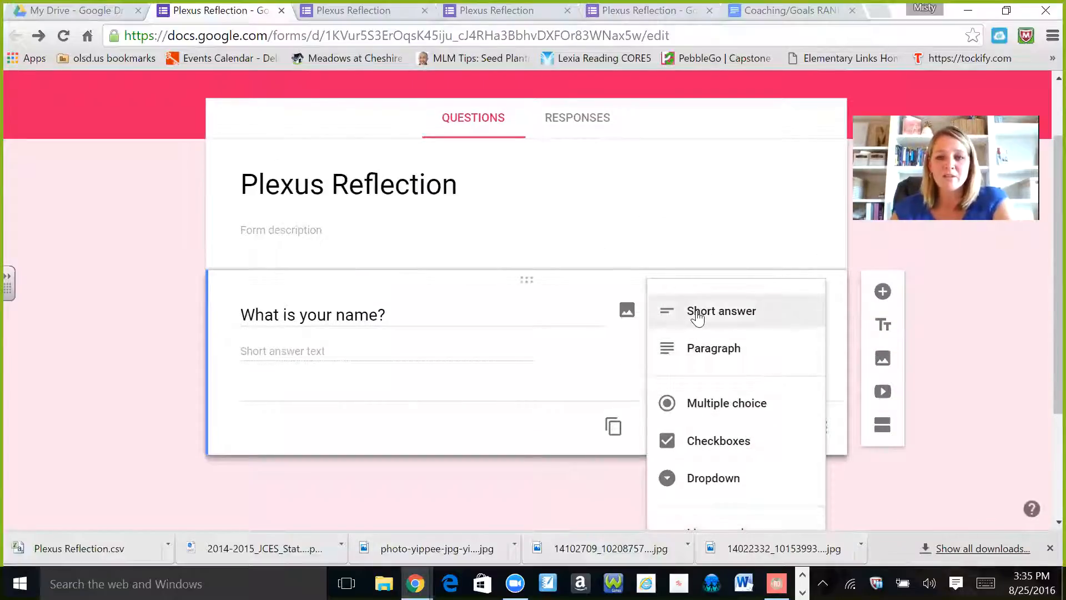
left_click(722, 313)
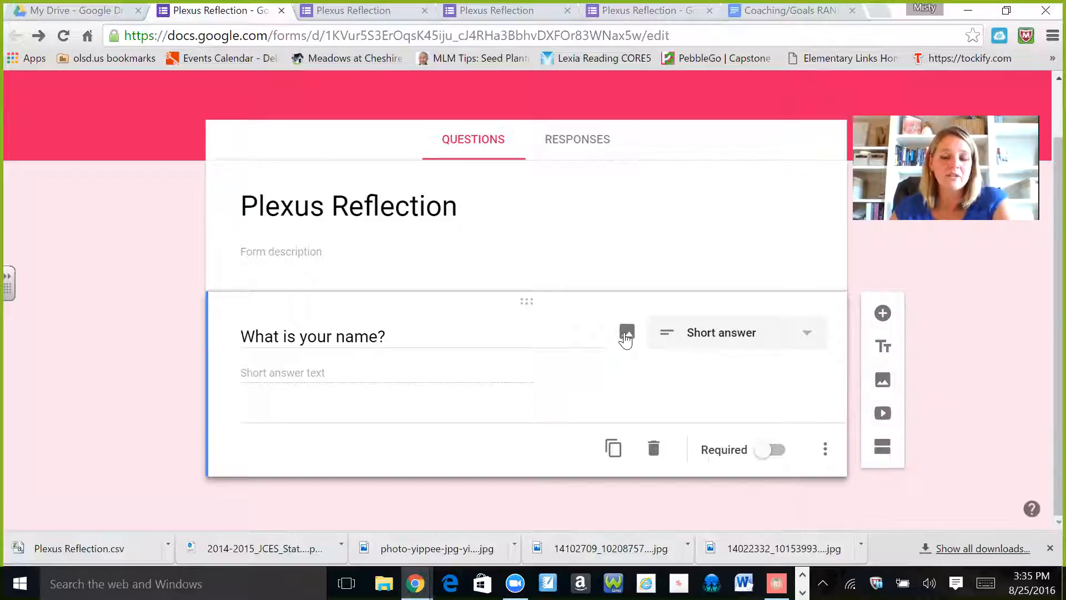
left_click(627, 333)
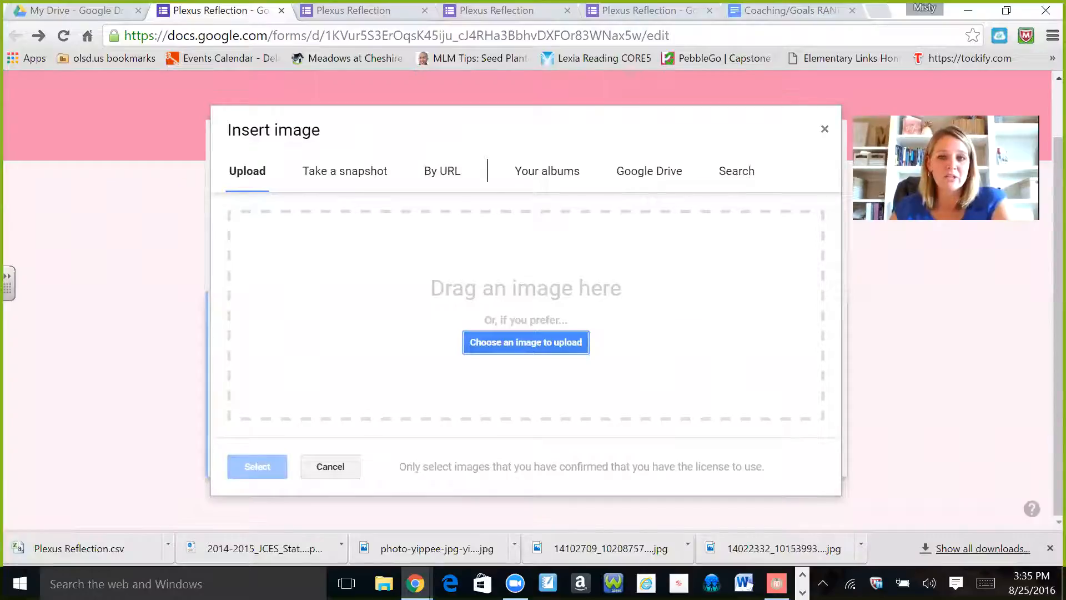
left_click(824, 131)
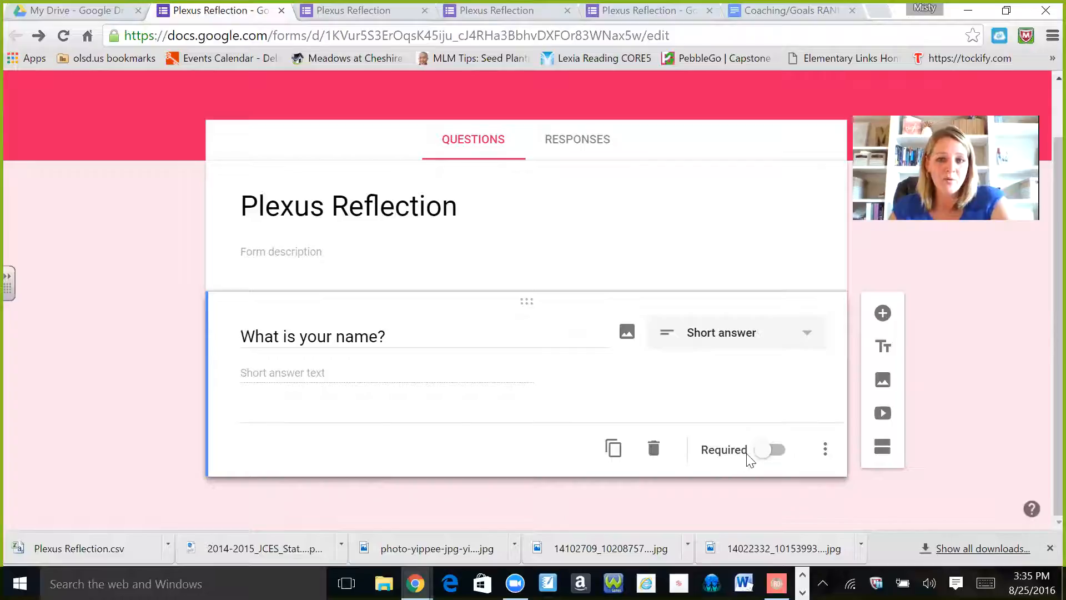
Make the "What is your name?" question required.
left_click(766, 450)
left_click(780, 446)
left_click(780, 451)
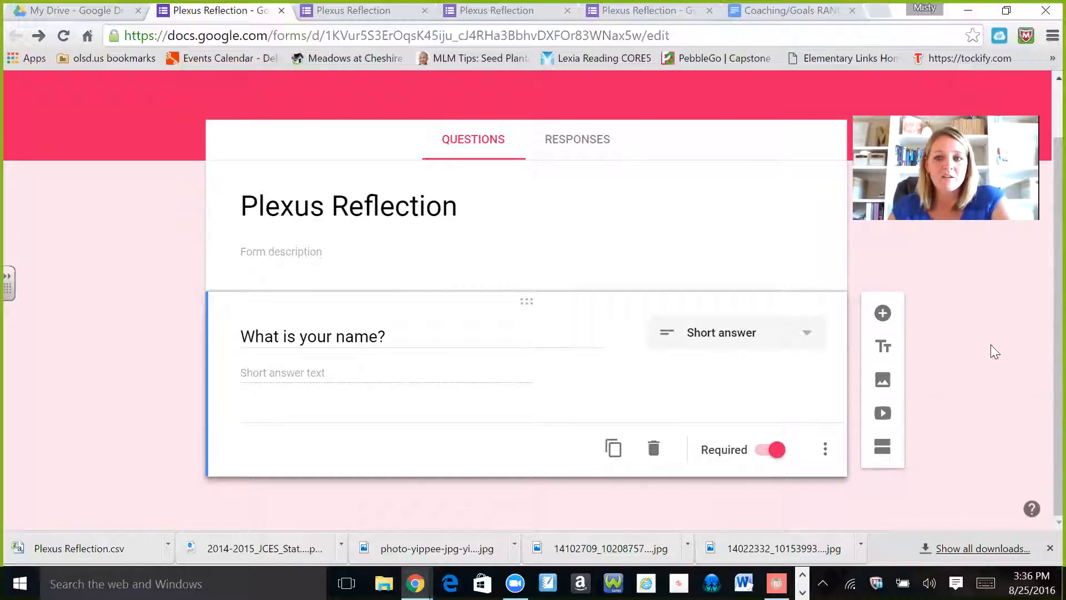
Add a blank multiple-choice question below the name question, delete it, and add it again.
left_click(883, 314)
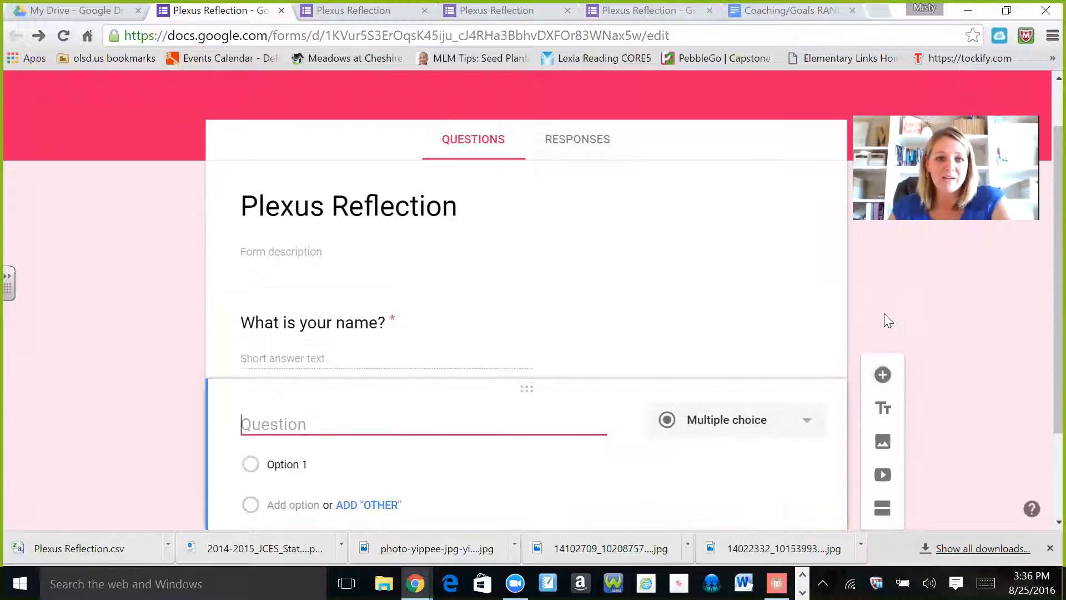
scroll(464, 442, "down", 1)
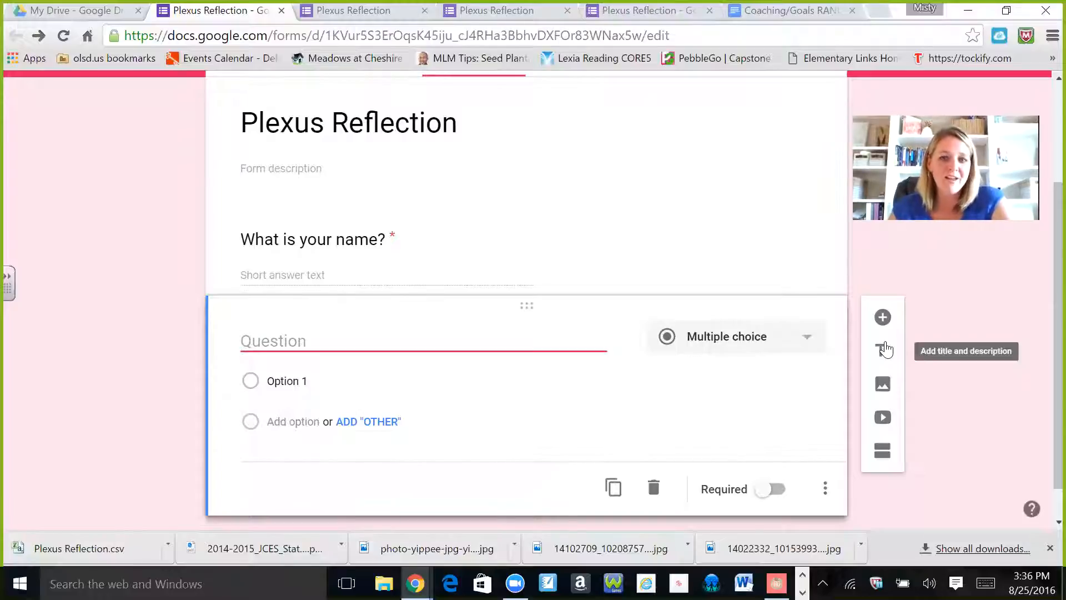
left_click(655, 489)
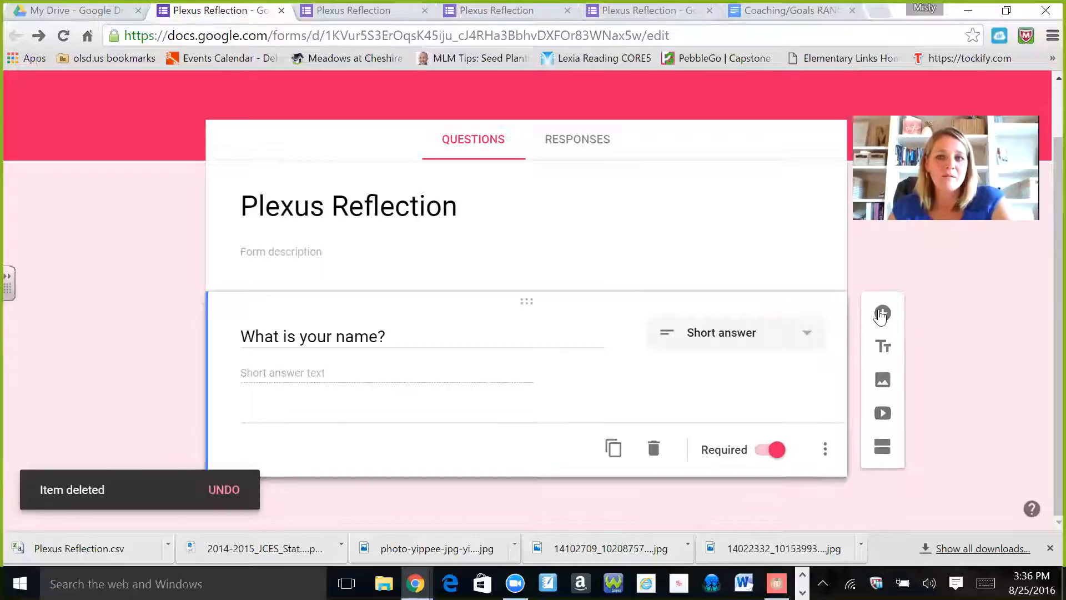
left_click(881, 313)
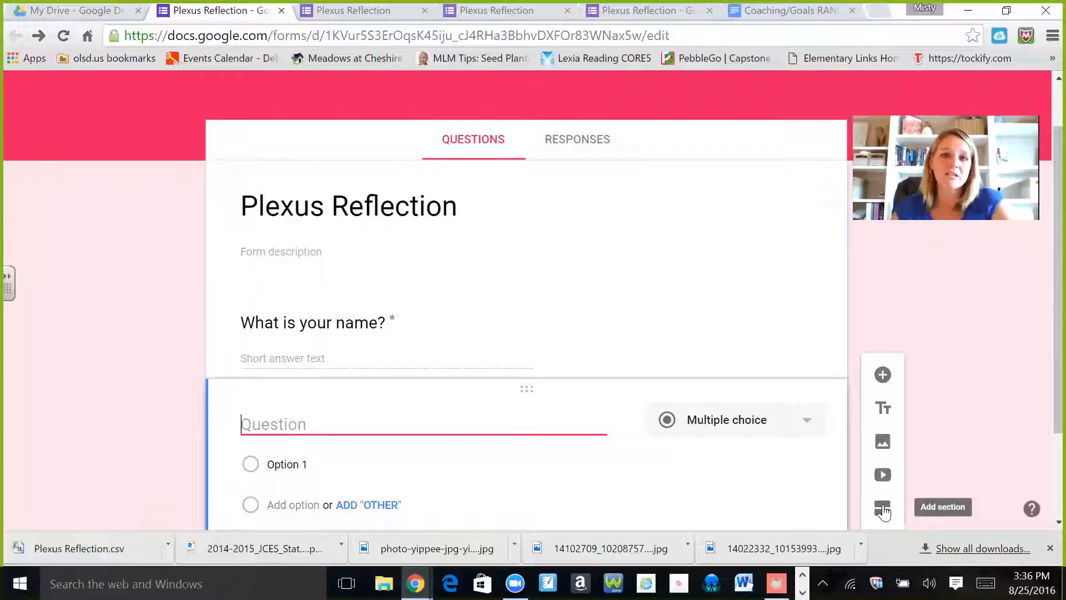
Add a second section after the questions, look over the two-section layout, and delete the new section.
left_click(883, 510)
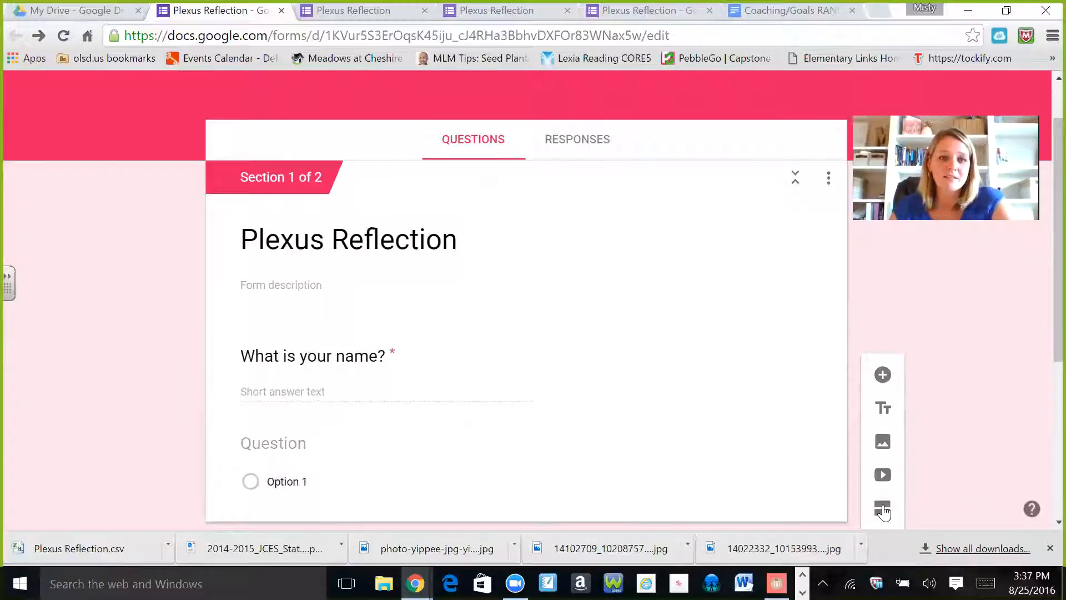
scroll(278, 289, "up", 1)
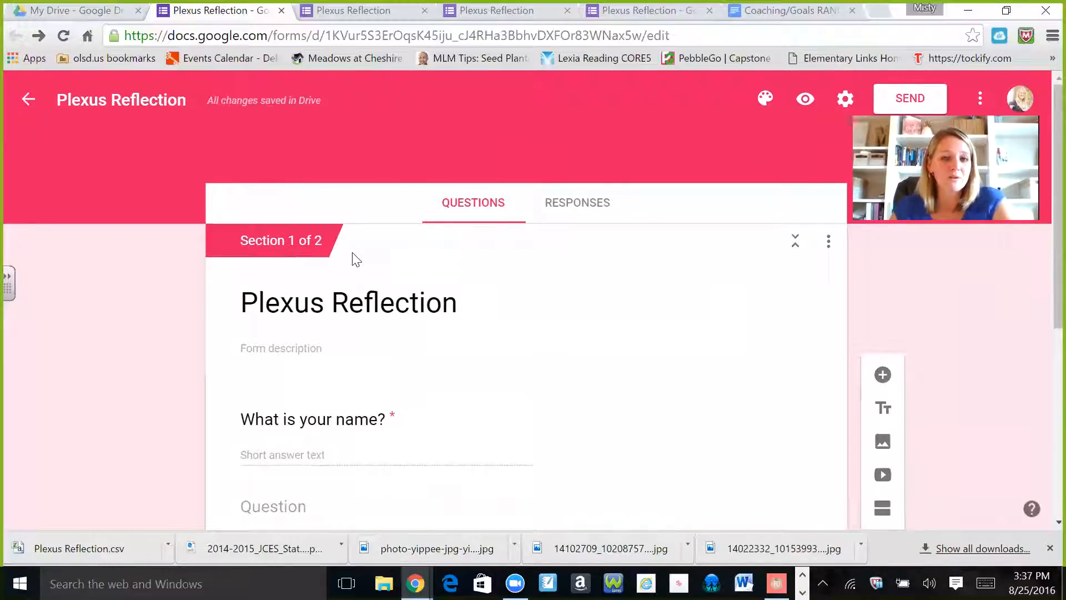
scroll(353, 271, "down", 3)
scroll(374, 226, "up", 3)
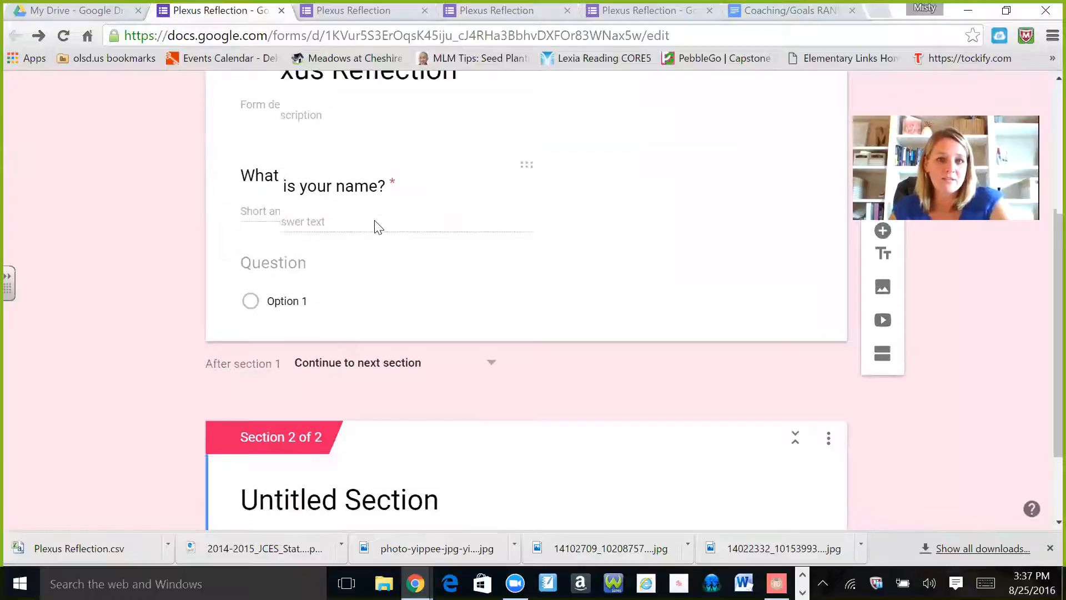
scroll(475, 310, "down", 3)
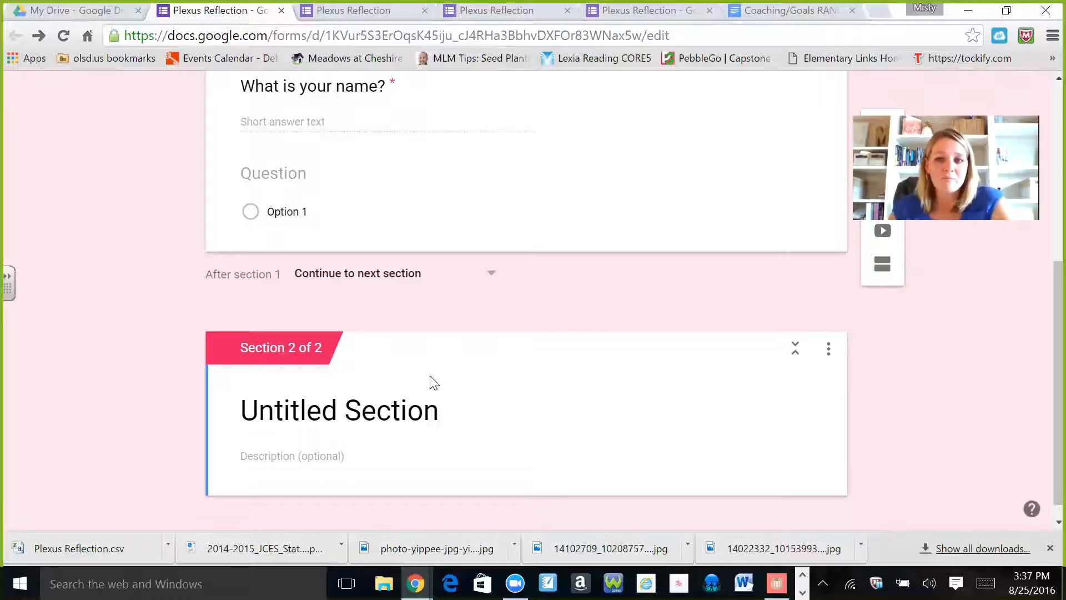
scroll(524, 395, "up", 1)
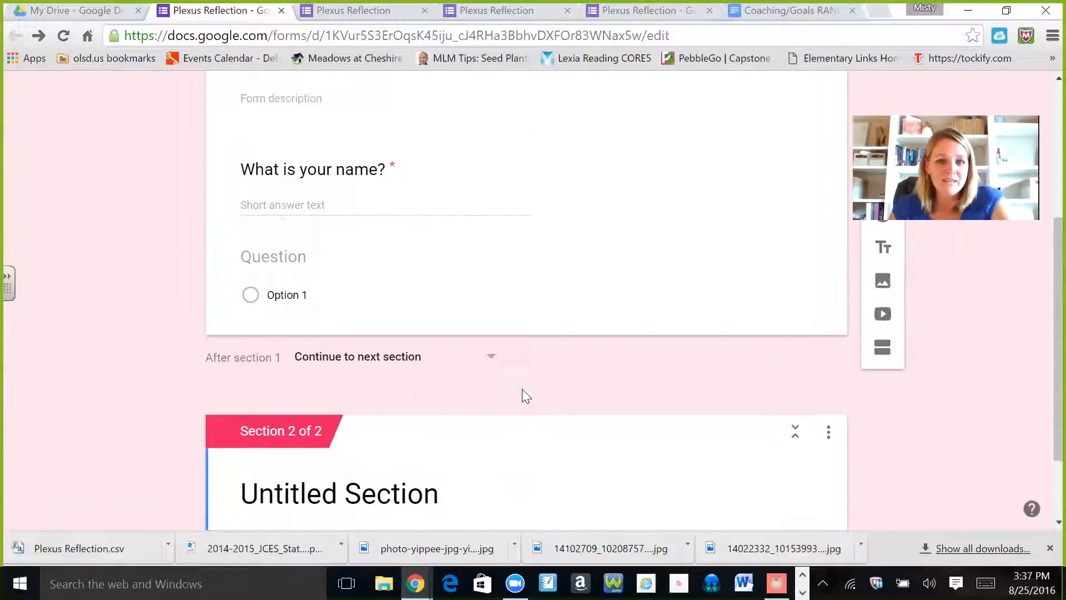
left_click(829, 432)
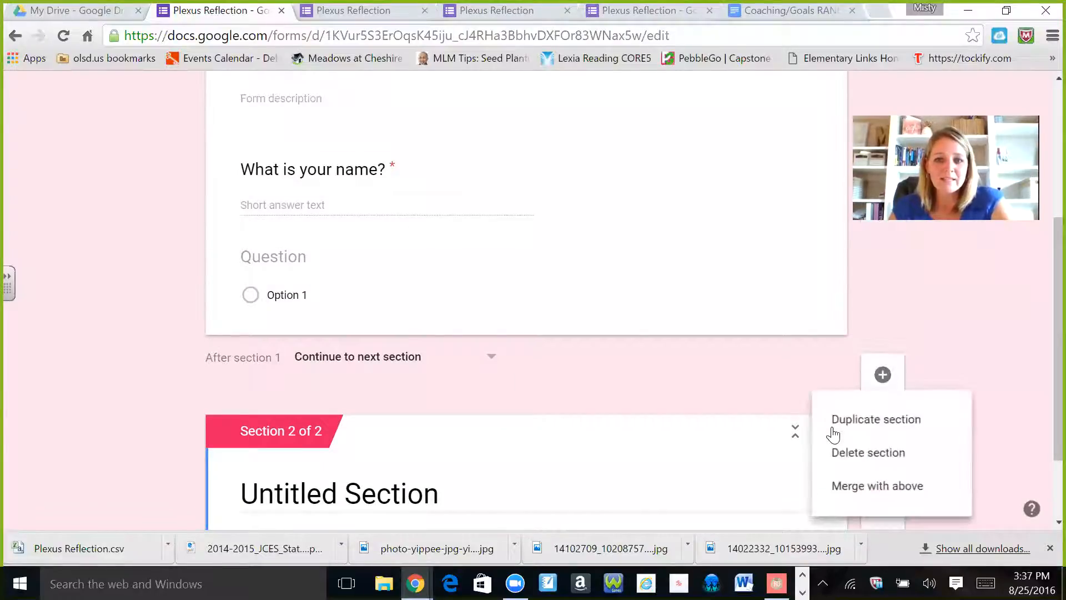
left_click(904, 453)
scroll(729, 353, "up", 2)
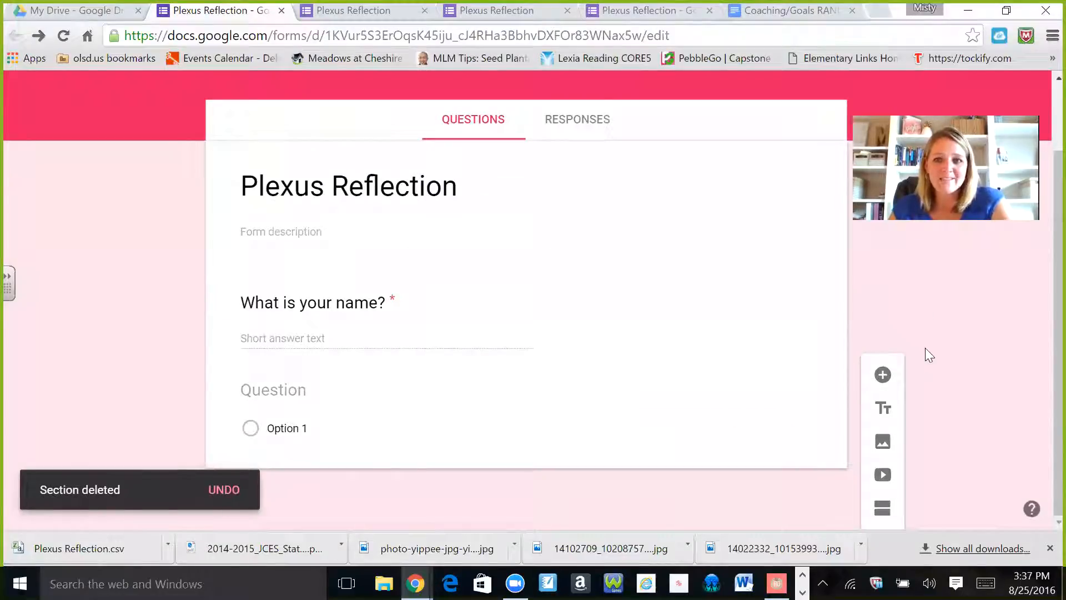
Add another blank multiple-choice question and move the name question back to the top of the form.
left_click(882, 375)
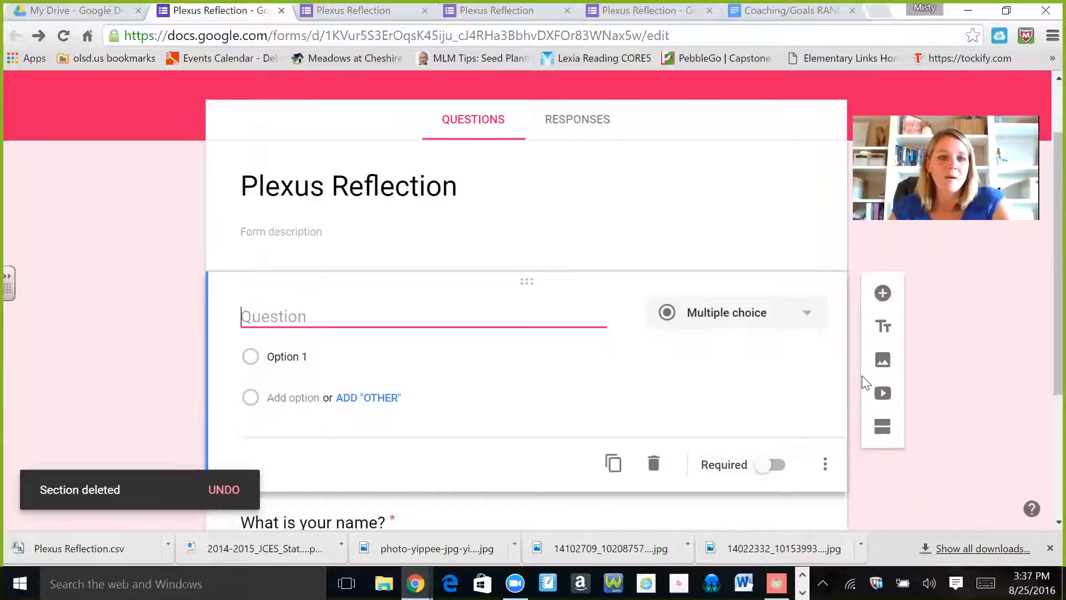
scroll(844, 383, "down", 3)
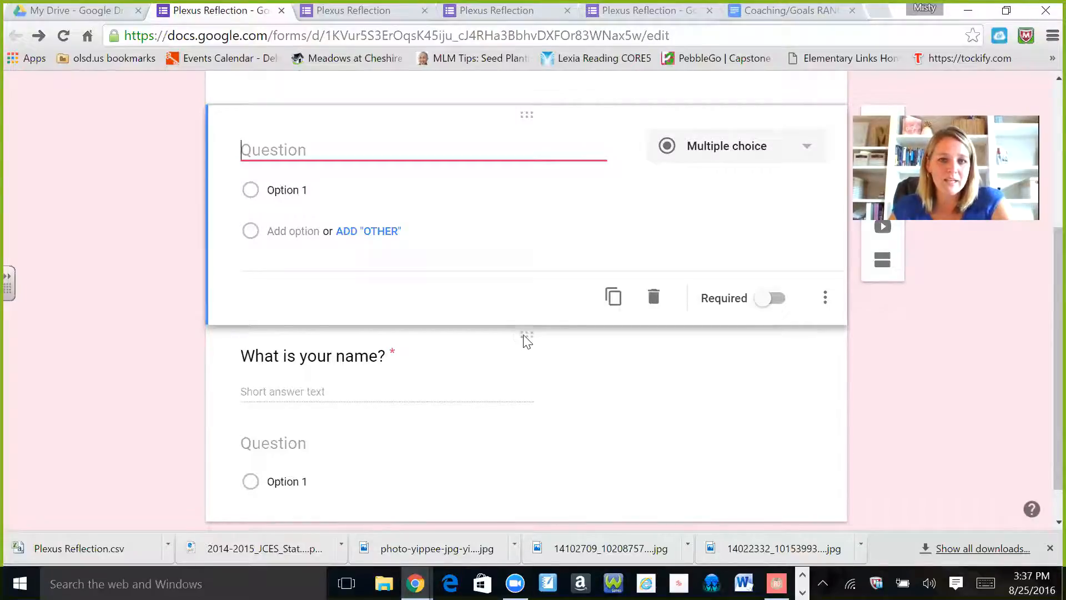
left_click(524, 339)
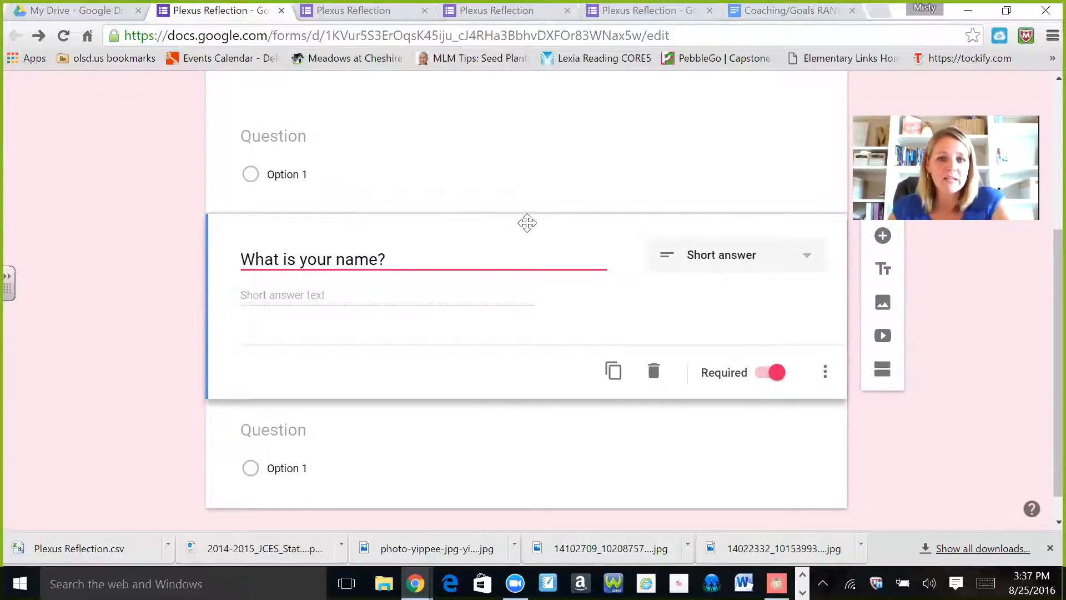
left_click_drag(526, 222, 519, 139)
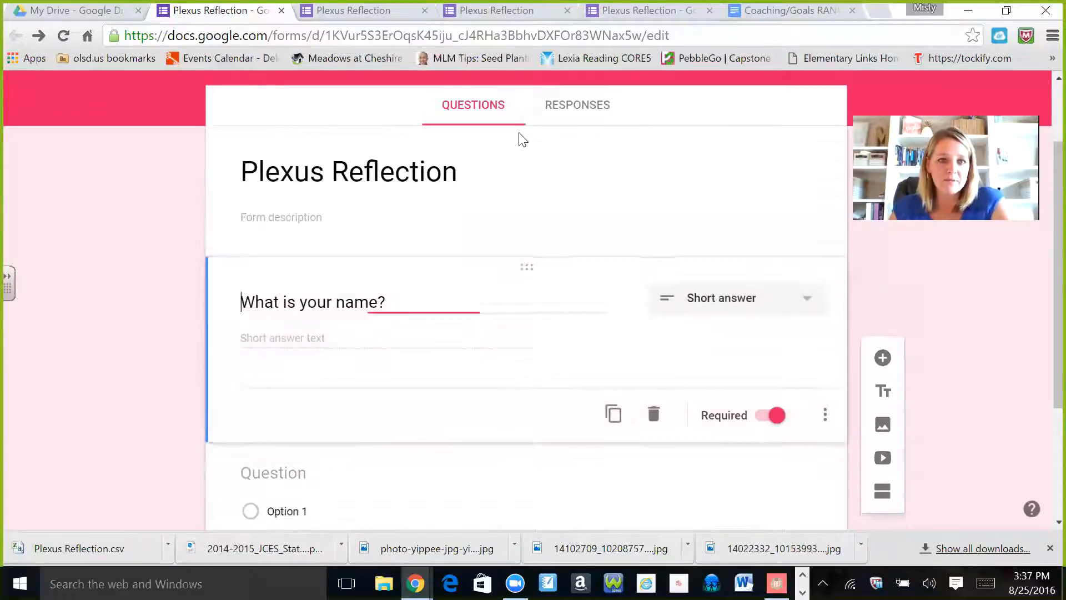
scroll(494, 340, "down", 3)
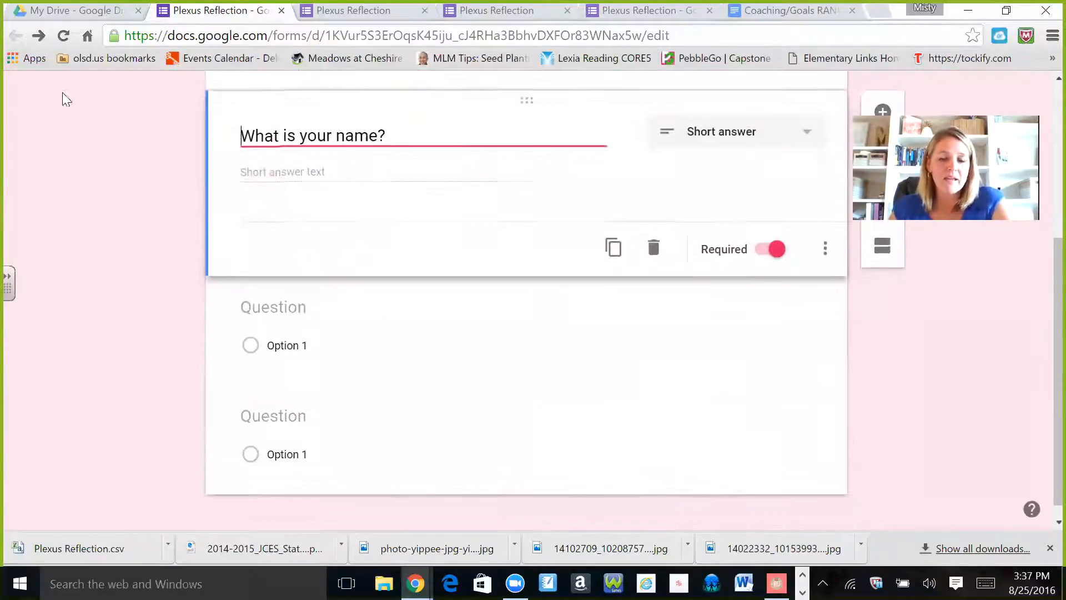
left_click(489, 362)
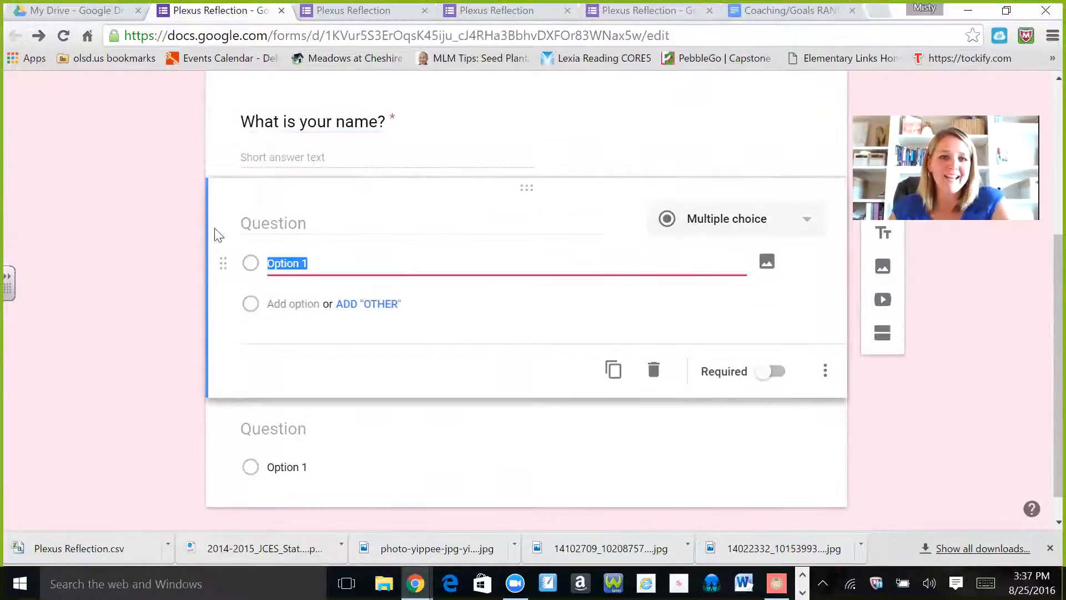
left_click(306, 224)
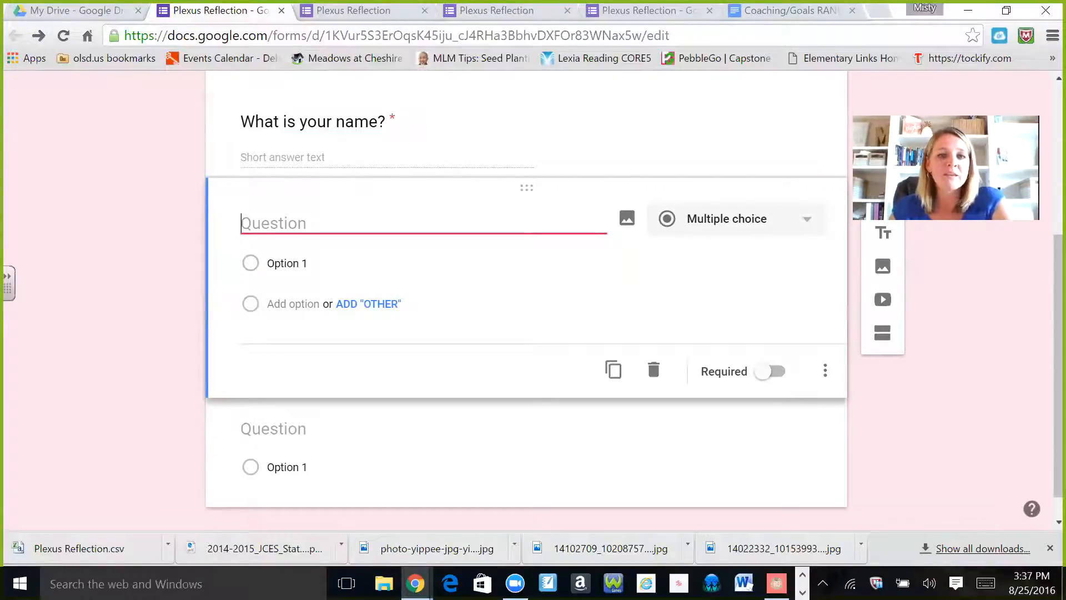
Look at the email and link options for sending the form, and leave without sending it.
scroll(526, 300, "up", 5)
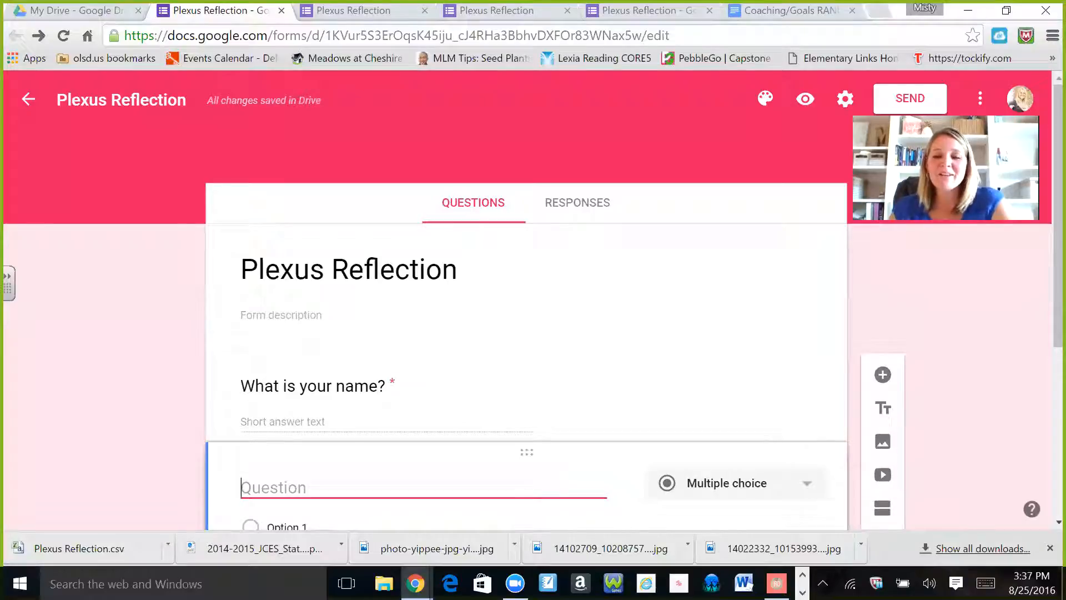
left_click(915, 100)
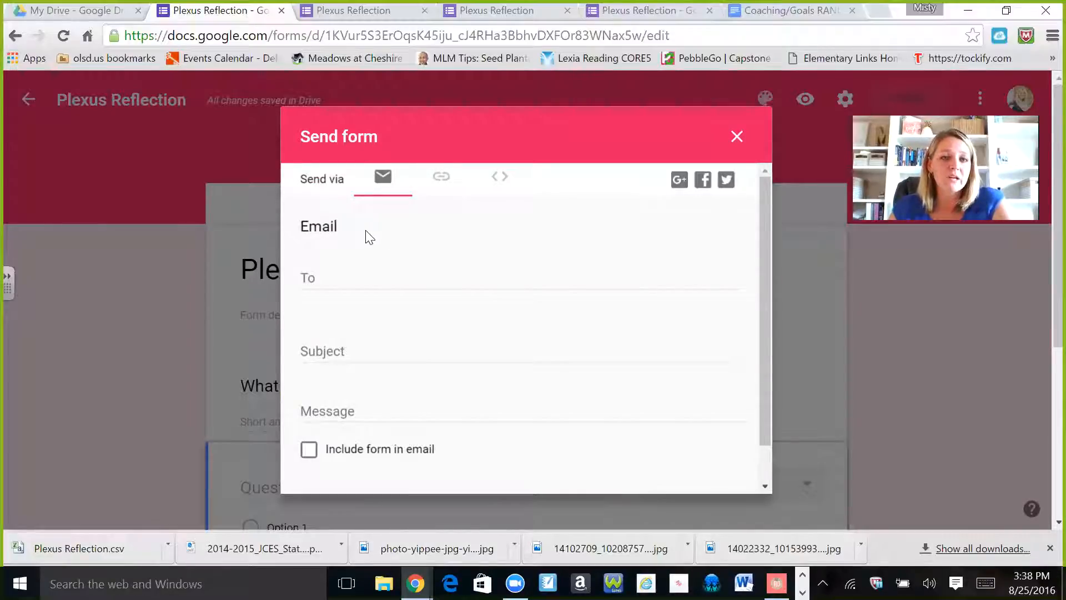
left_click(518, 280)
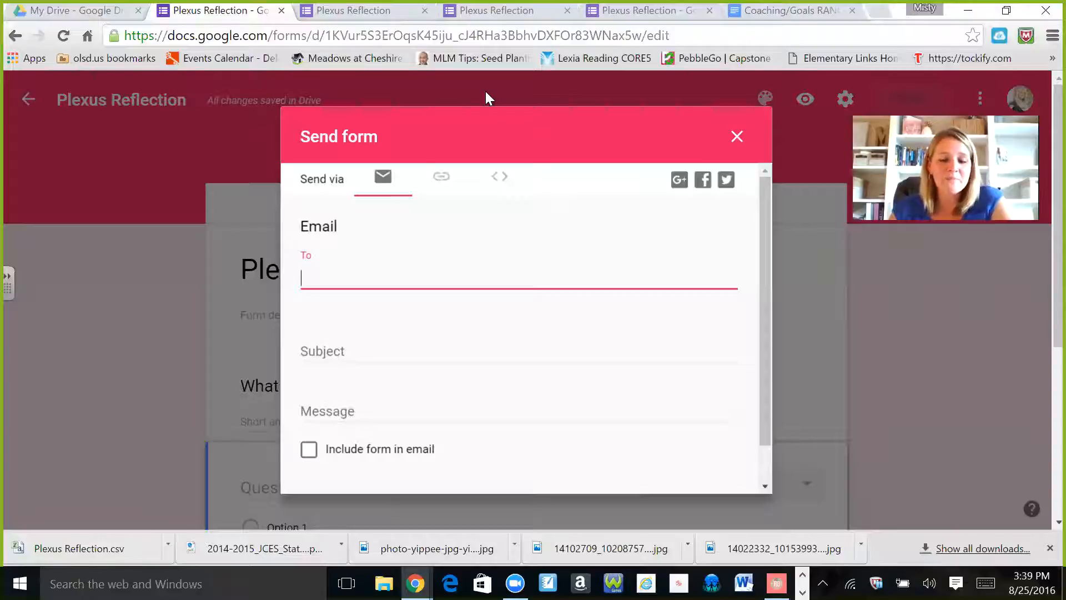
left_click(442, 178)
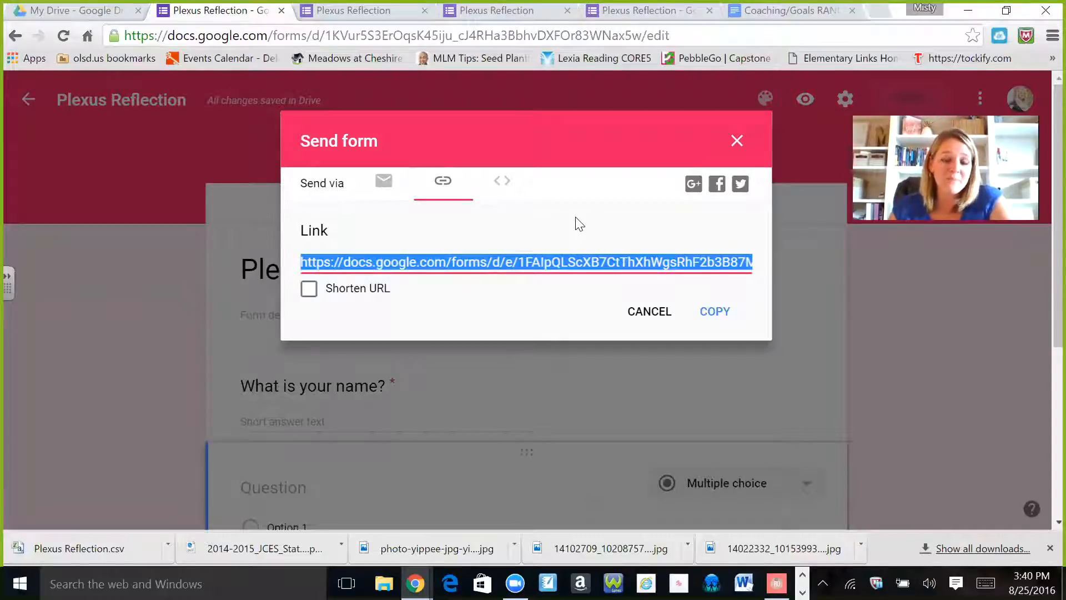
left_click(737, 142)
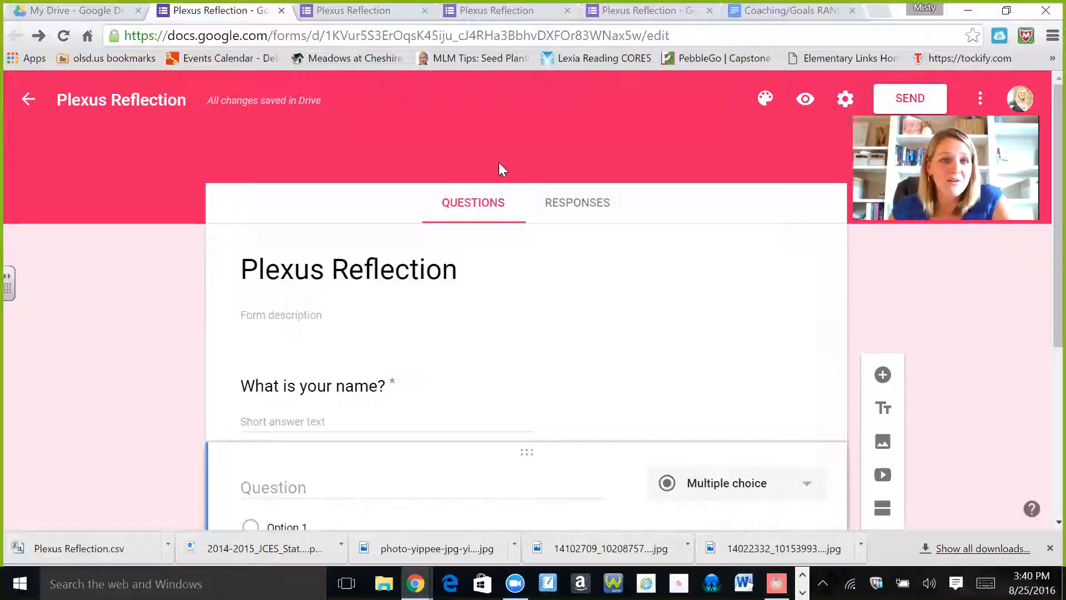
Look at the respondent view of the Plexus Reflection form, close My Drive, and return to the form editor.
left_click(366, 11)
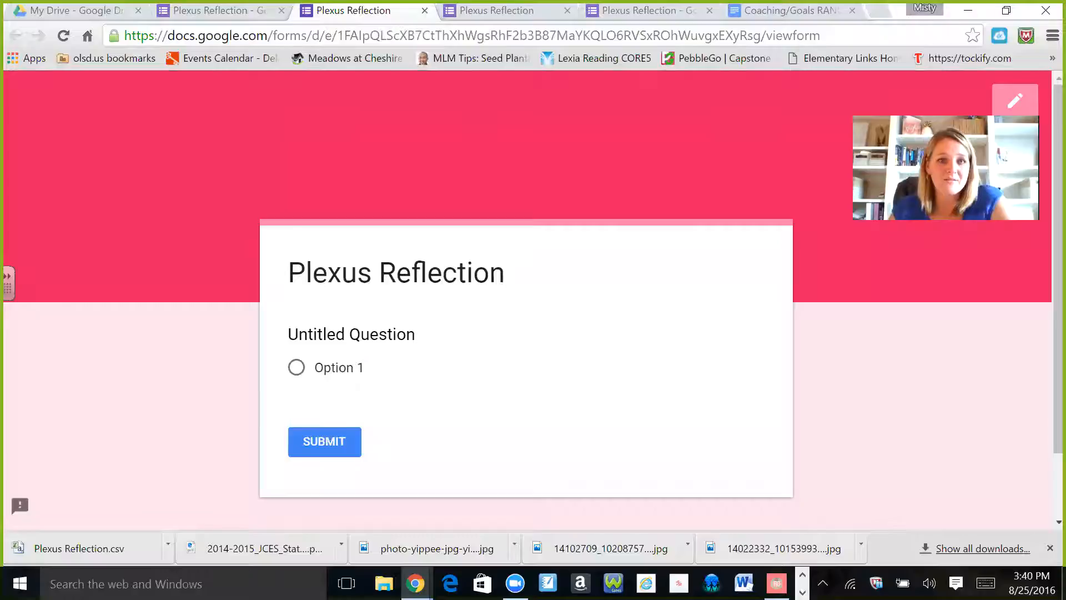
scroll(527, 300, "down", 2)
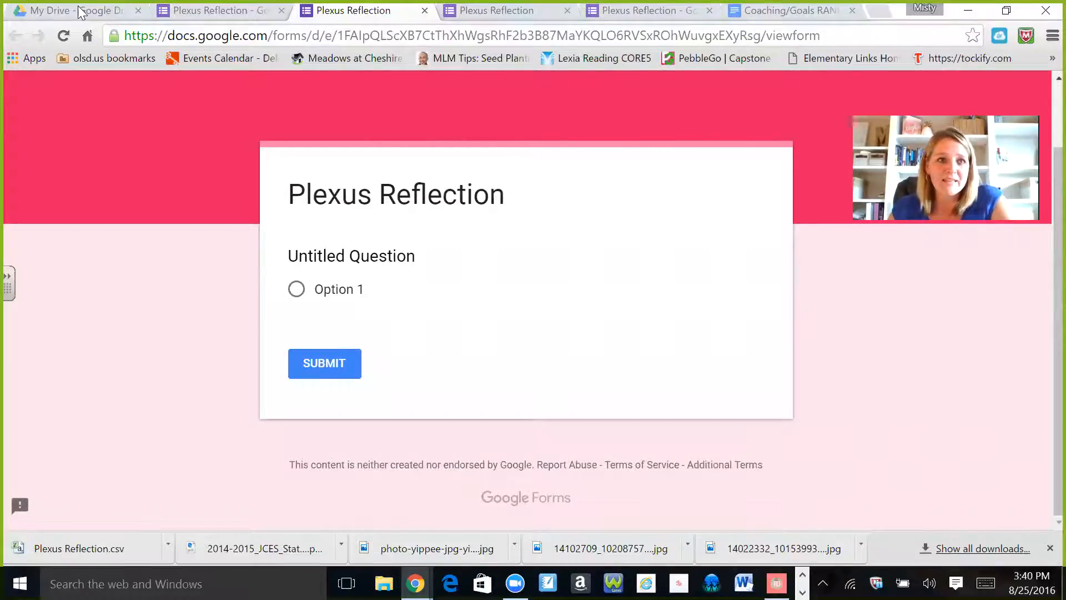
left_click(138, 11)
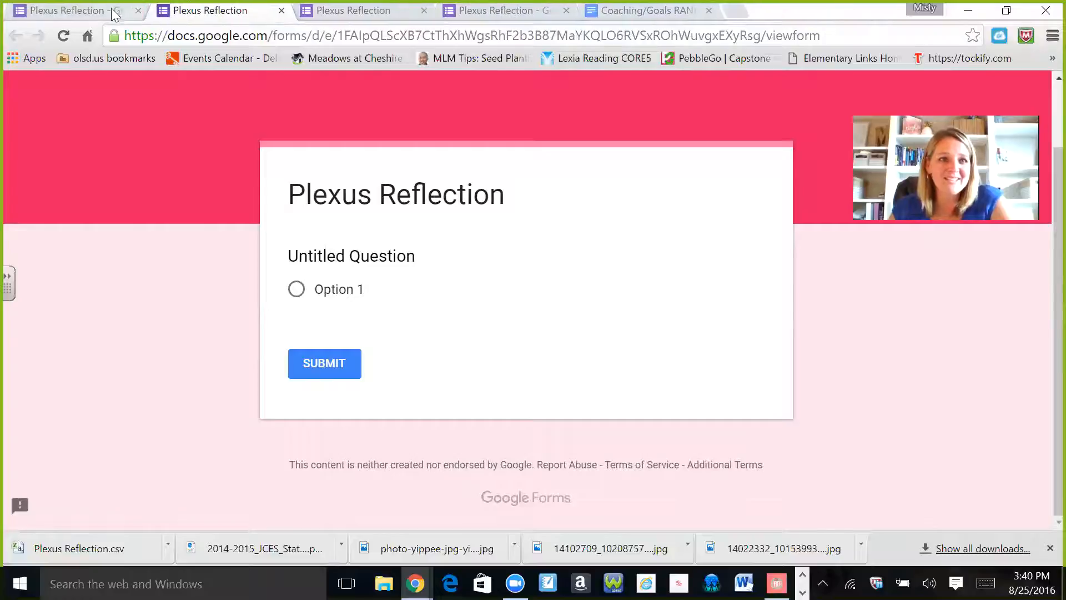
left_click(332, 14)
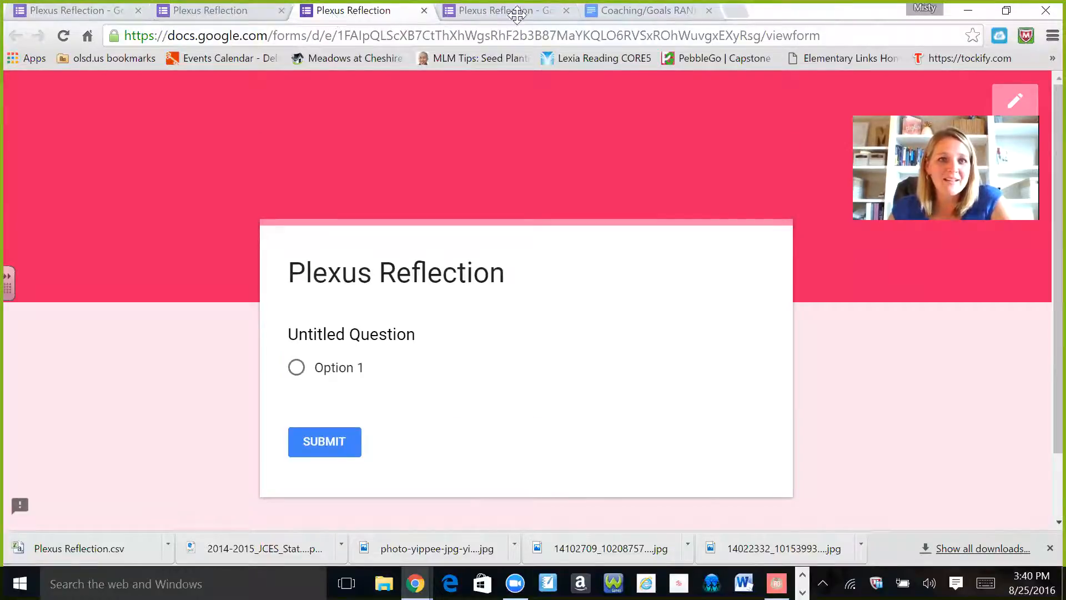
left_click(233, 13)
left_click(86, 15)
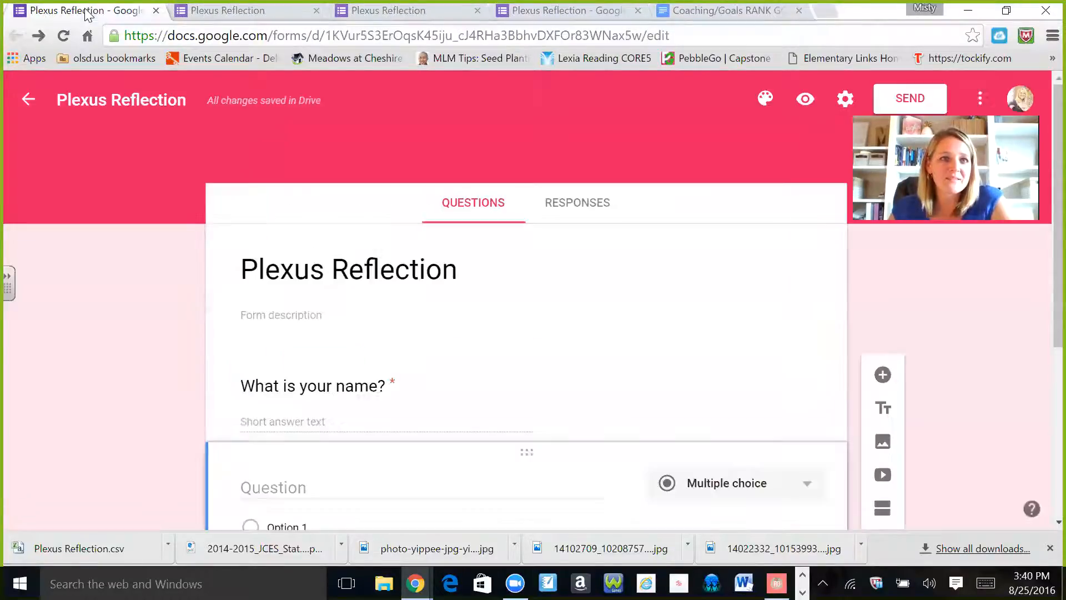
Close the pink form's editor and look over the responses summary of the purple Plexus Reflection form.
scroll(445, 298, "down", 5)
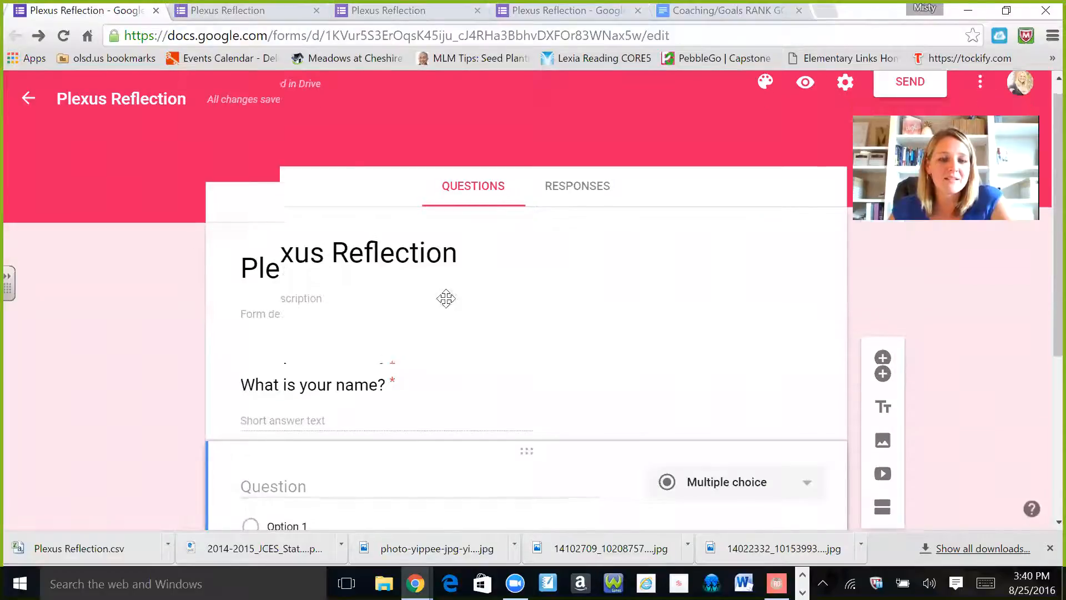
scroll(392, 276, "up", 5)
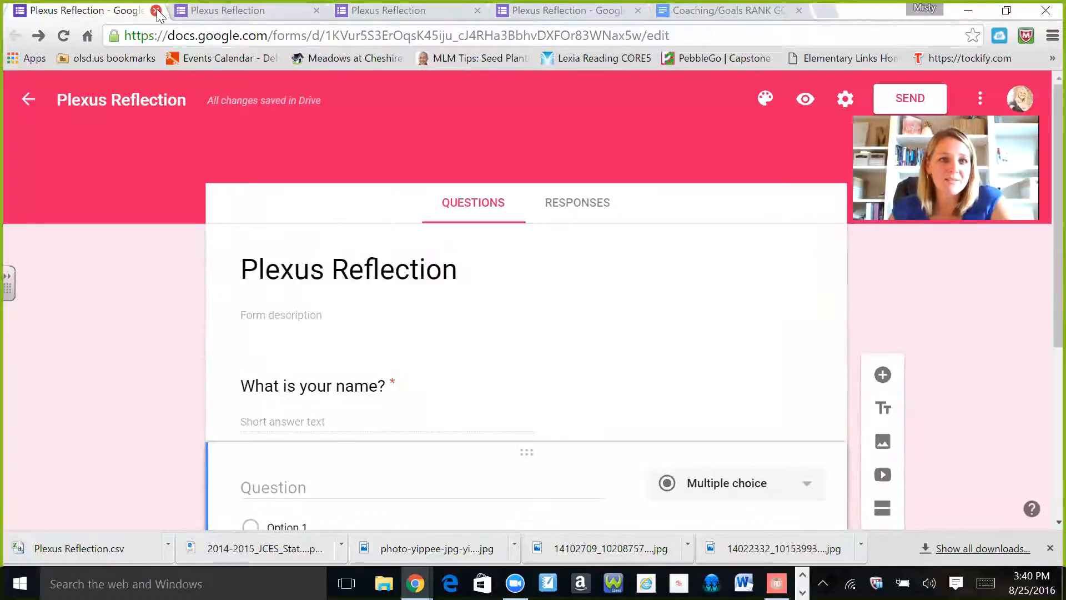
left_click(156, 11)
left_click(220, 12)
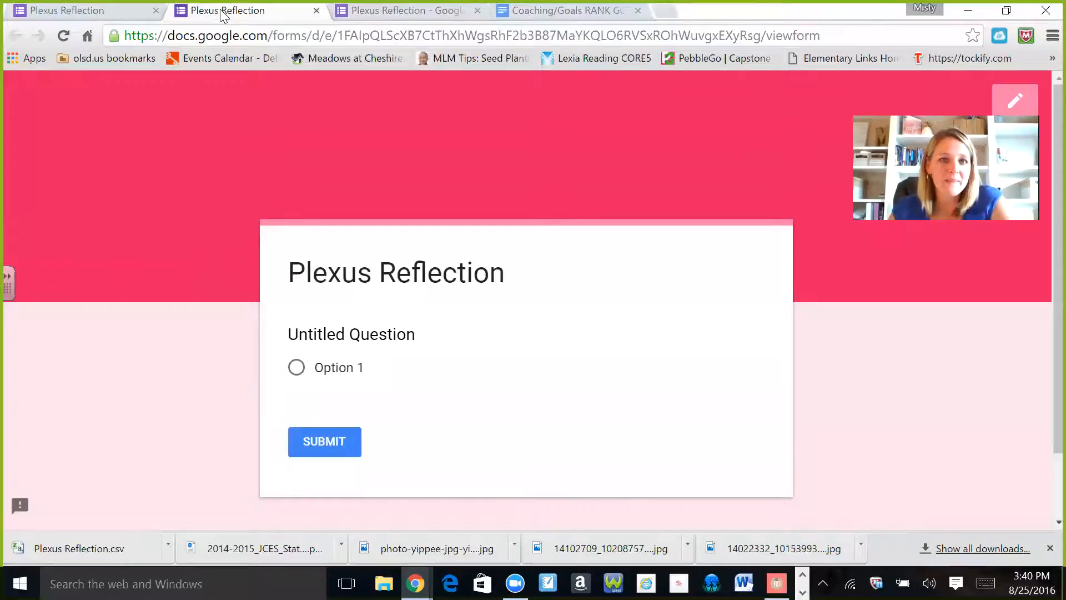
left_click(394, 13)
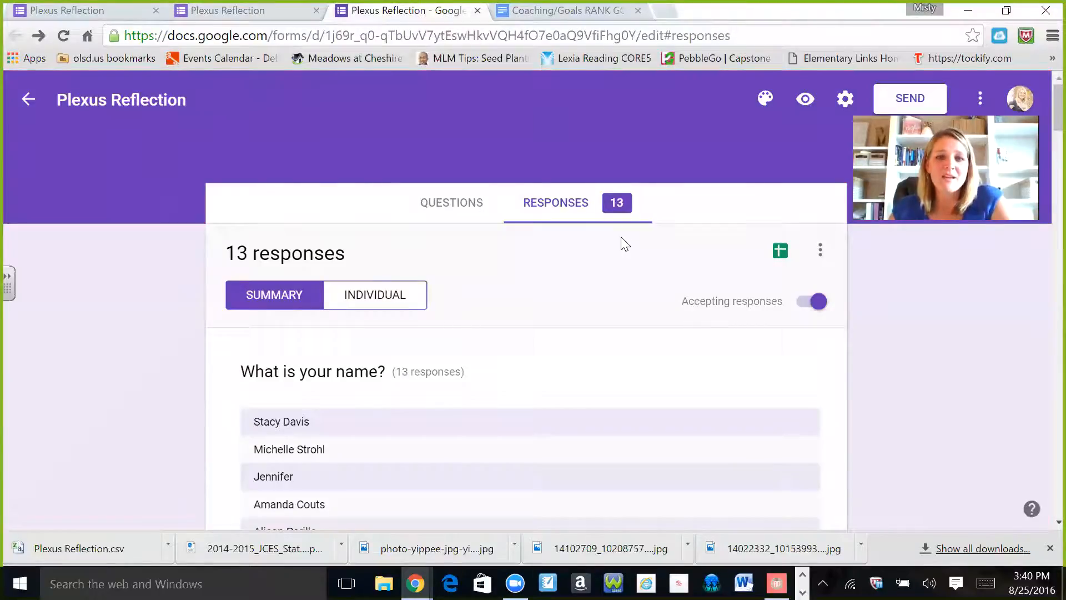
scroll(606, 238, "down", 10)
scroll(588, 238, "up", 10)
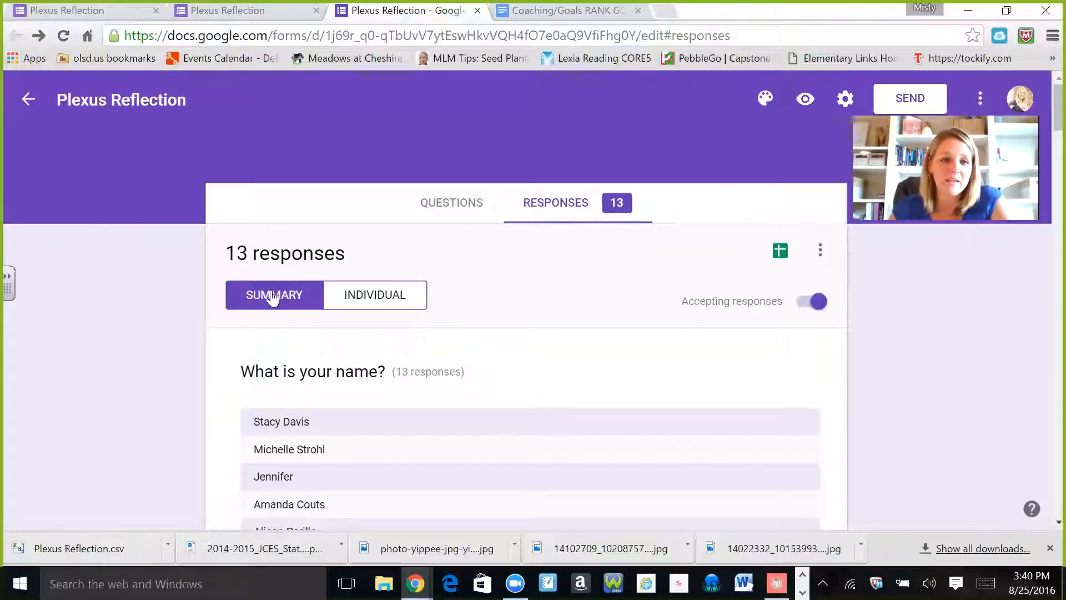
Look through the first respondent's individual answers to the Plexus Reflection form.
left_click(357, 296)
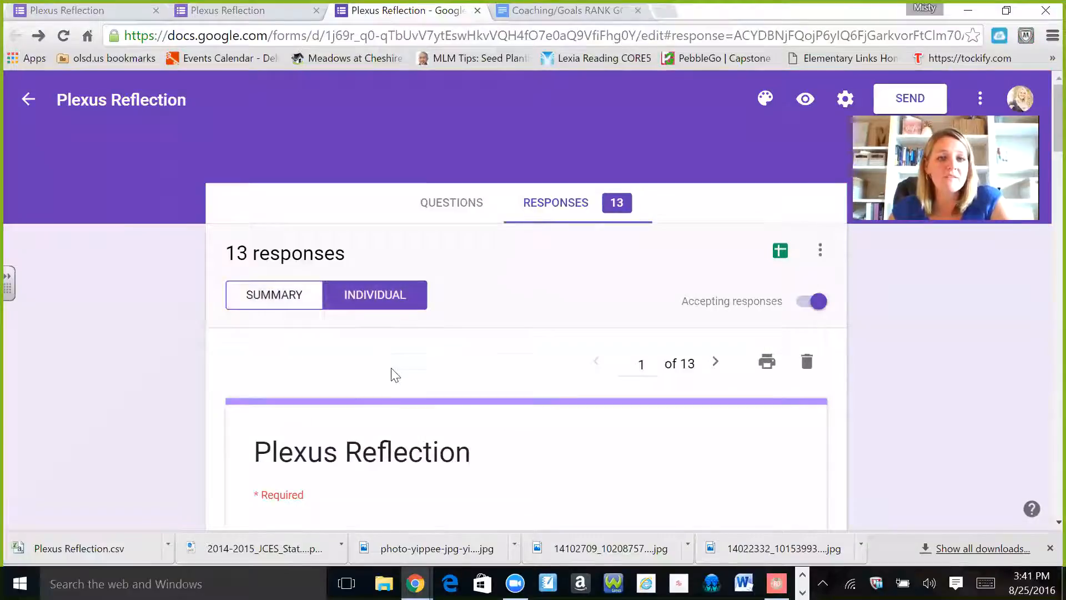
scroll(395, 377, "down", 1)
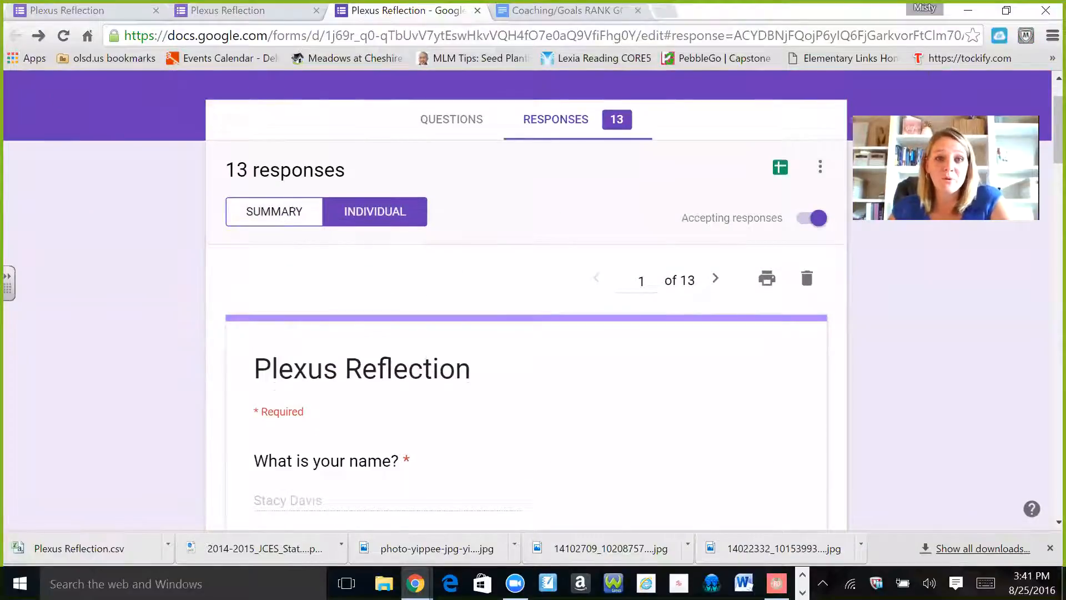
scroll(527, 300, "down", 10)
scroll(395, 369, "down", 8)
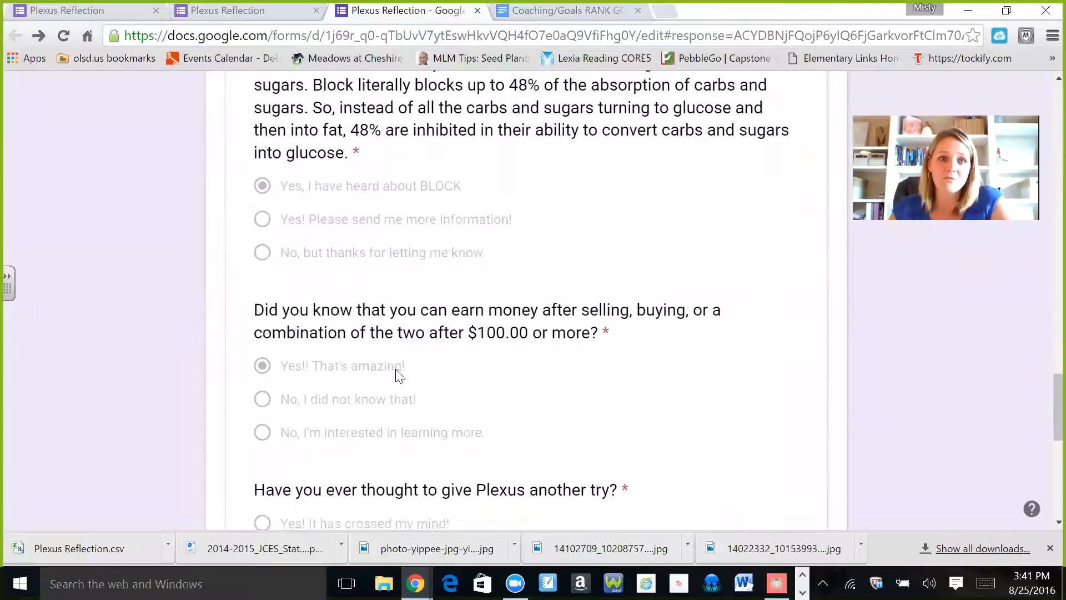
scroll(397, 375, "up", 20)
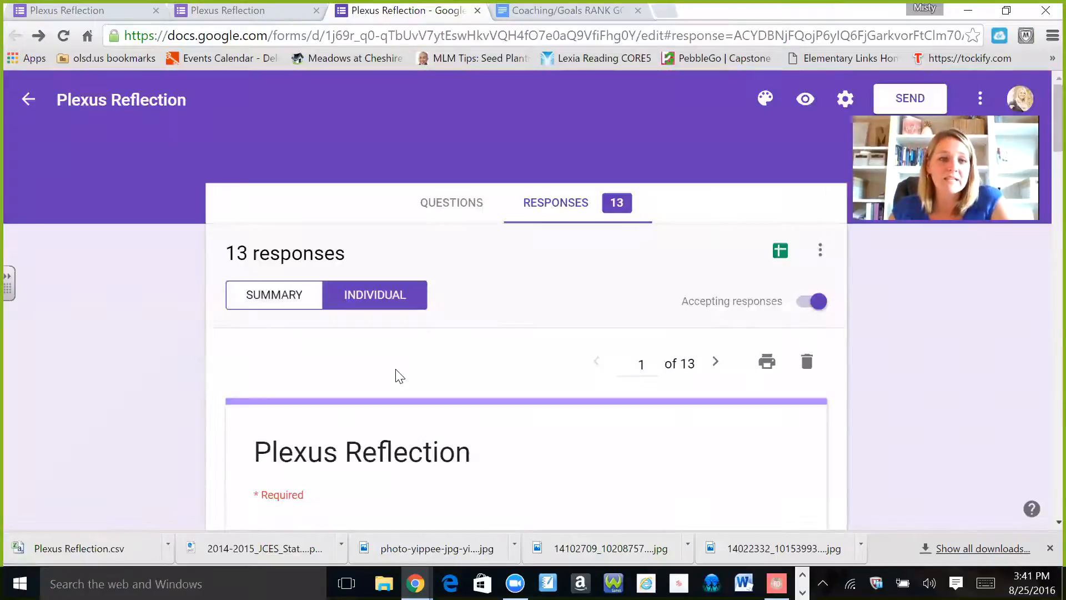
Return to the response summary and examine the charts on Plexus products tried and on taking them consistently.
left_click(270, 300)
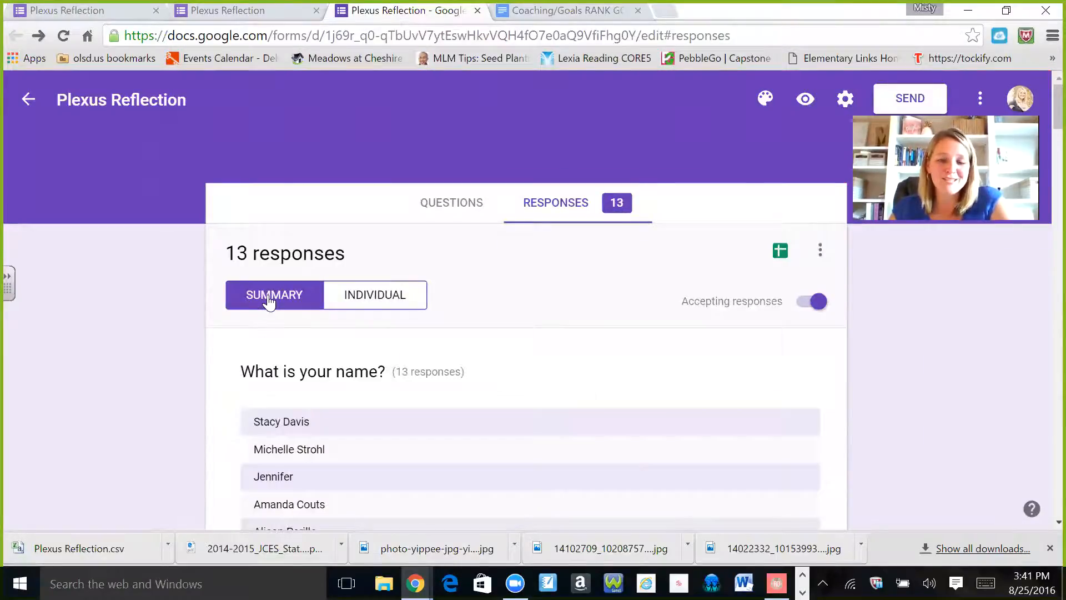
scroll(269, 303, "down", 10)
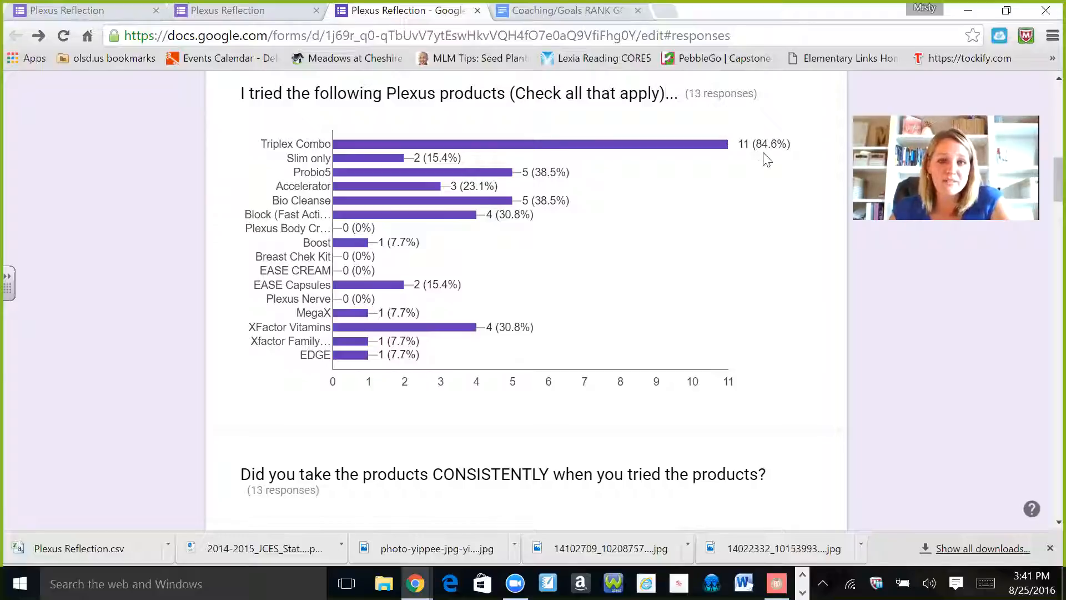
mouse_move(709, 155)
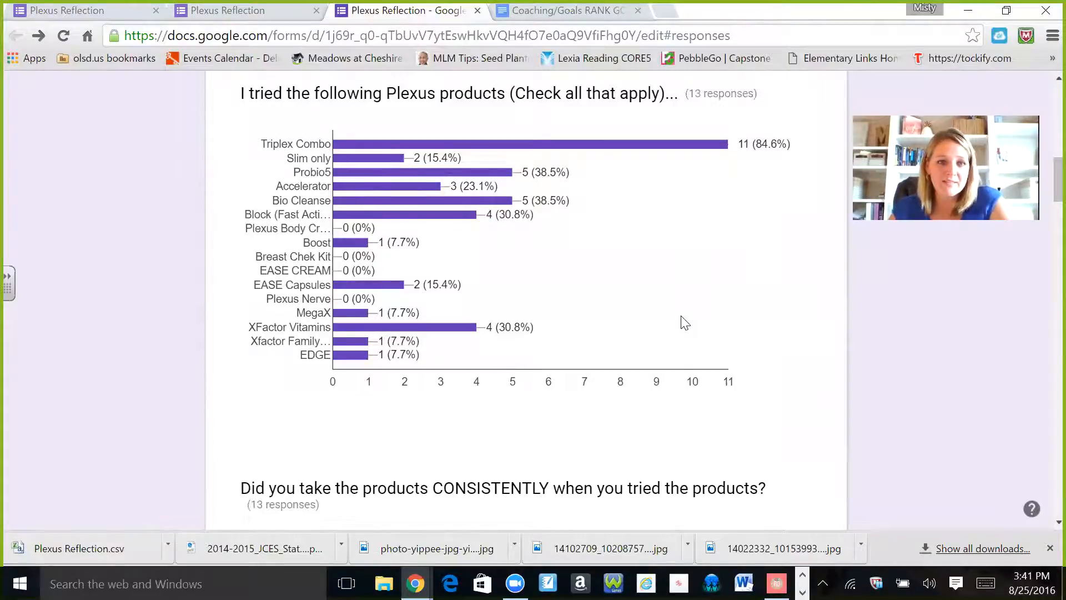
scroll(685, 323, "down", 6)
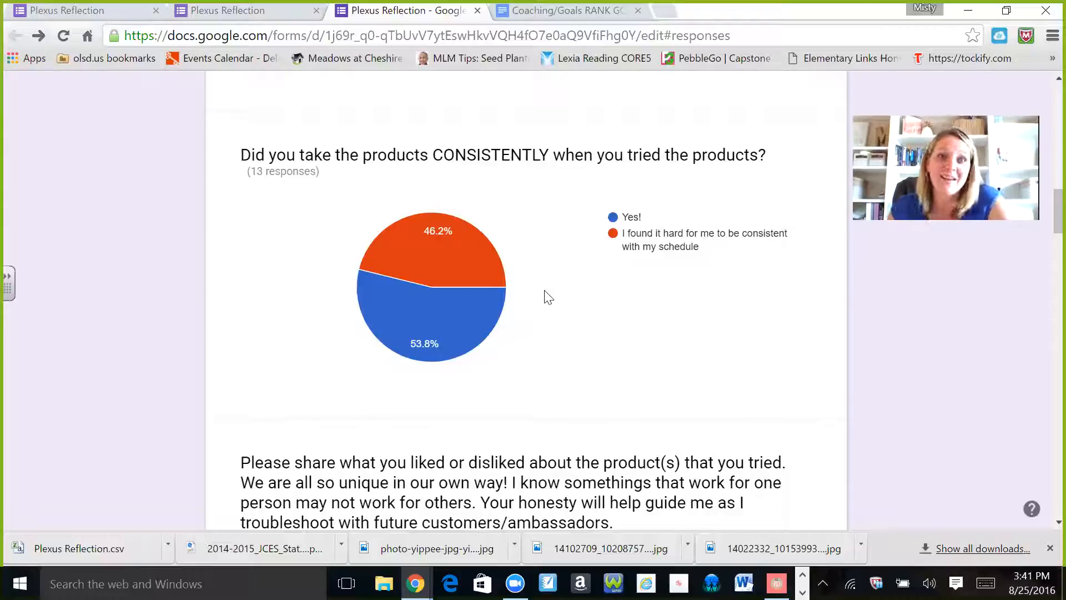
mouse_move(469, 262)
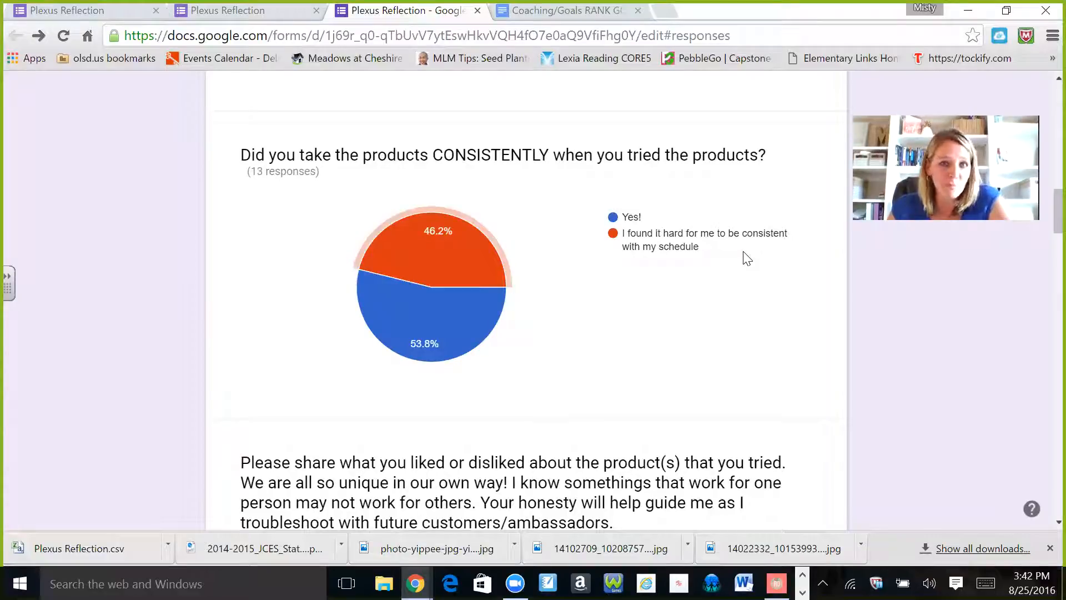
Read the written answers about what respondents liked or disliked about the products they tried.
scroll(694, 286, "down", 5)
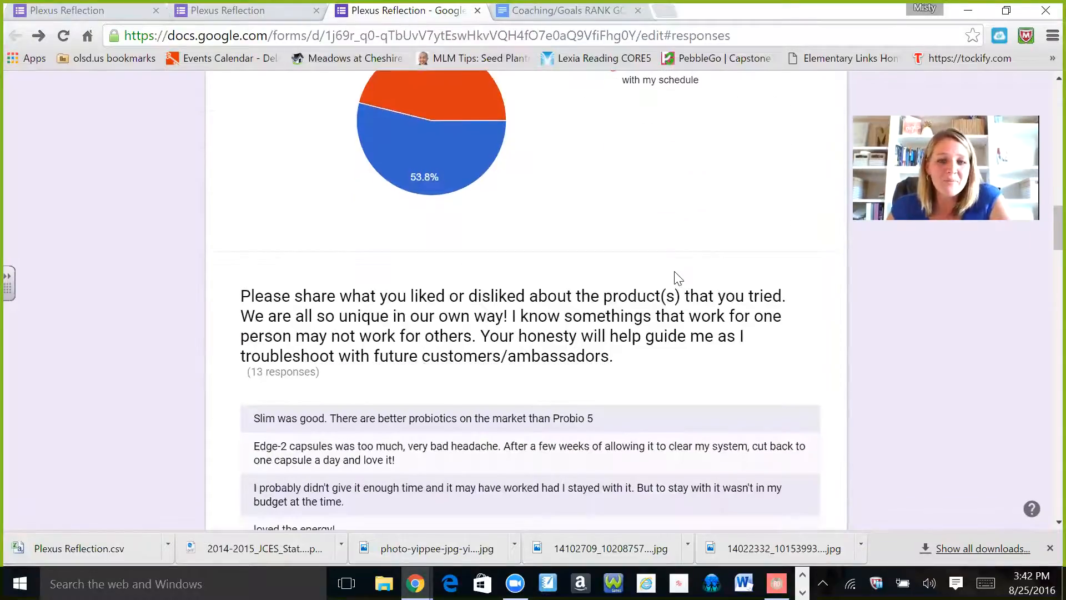
scroll(669, 272, "down", 2)
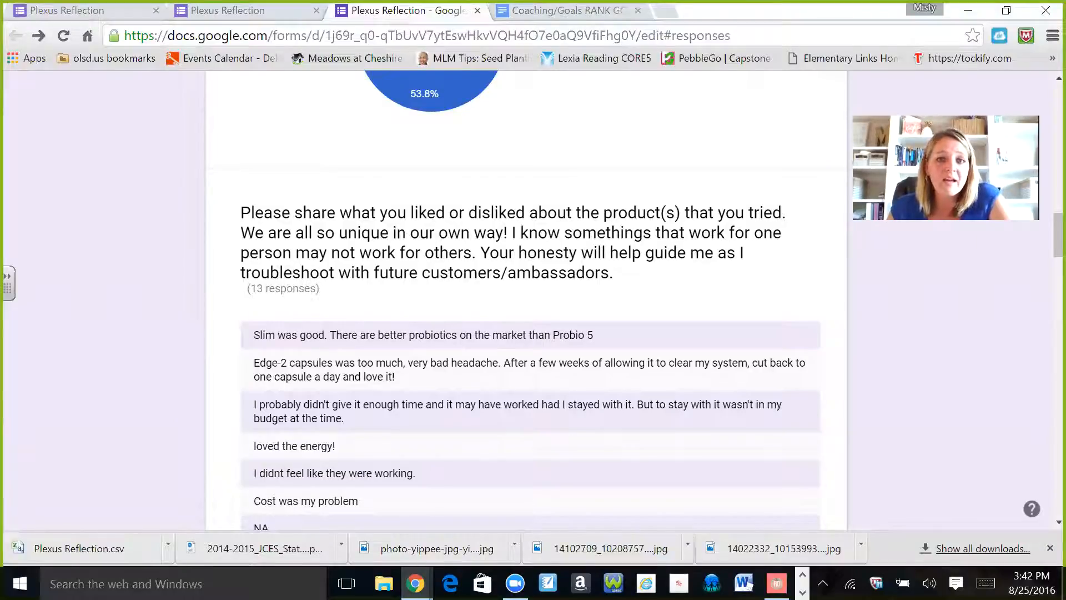
scroll(768, 261, "down", 1)
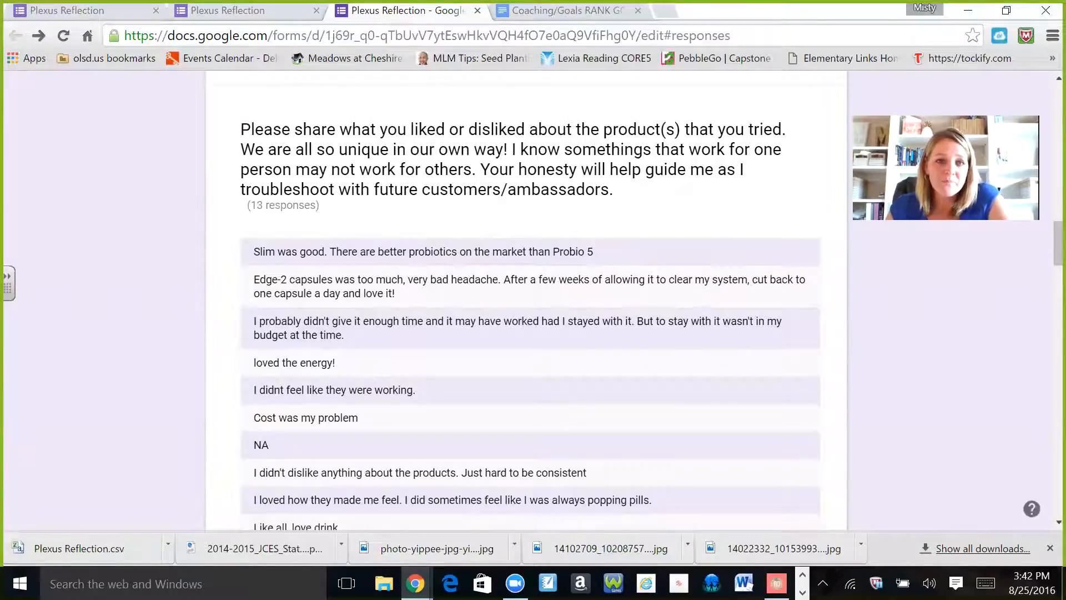
scroll(313, 522, "down", 3)
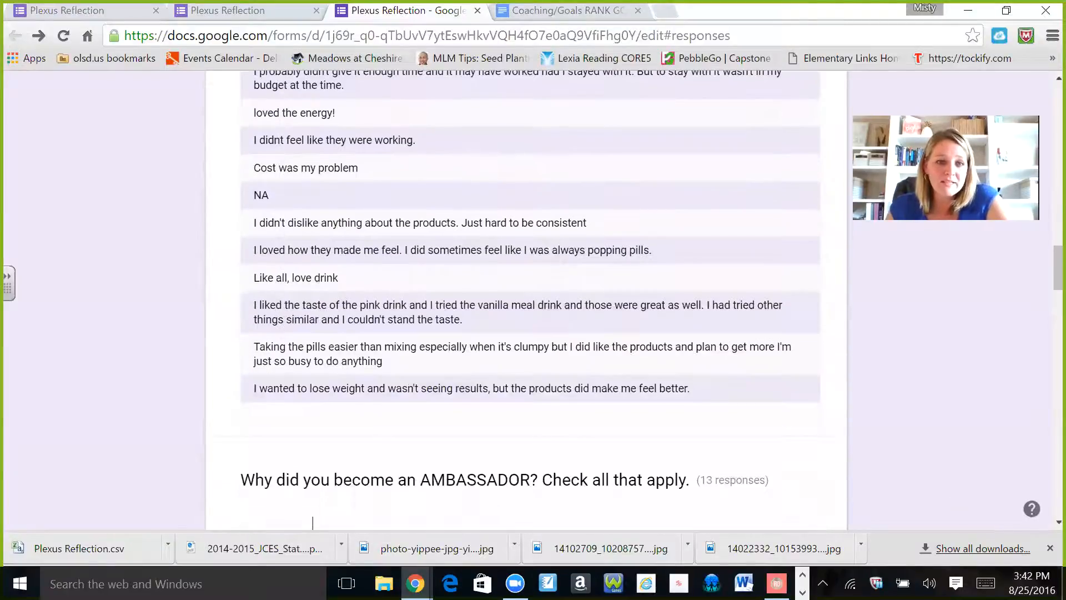
scroll(313, 522, "up", 3)
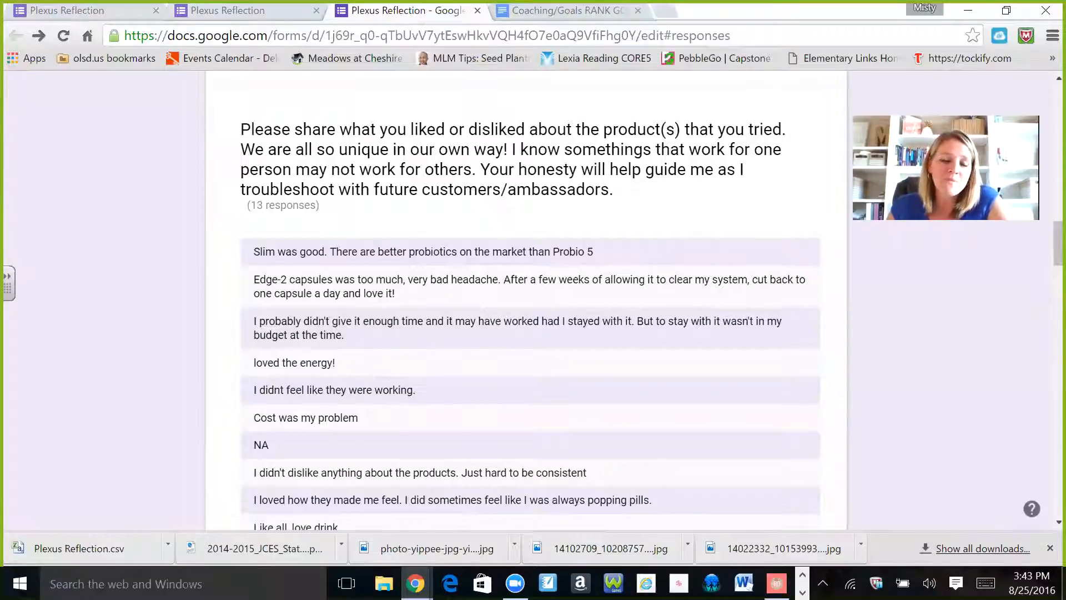
Examine the chart of reasons for becoming an ambassador, including its shortened labels, and continue to the EDGE question.
scroll(393, 375, "down", 6)
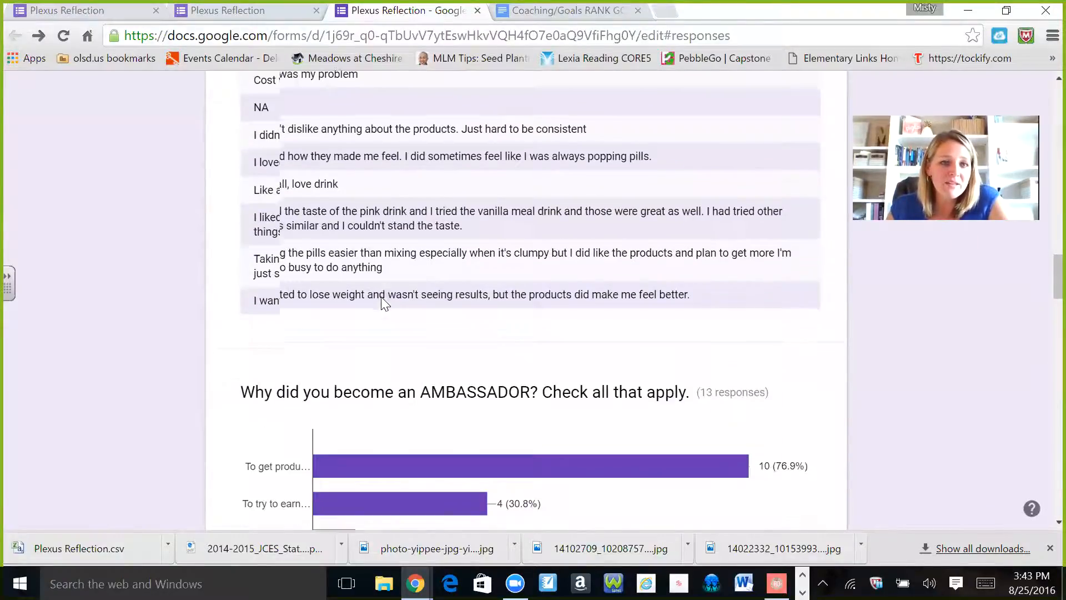
scroll(381, 297, "down", 4)
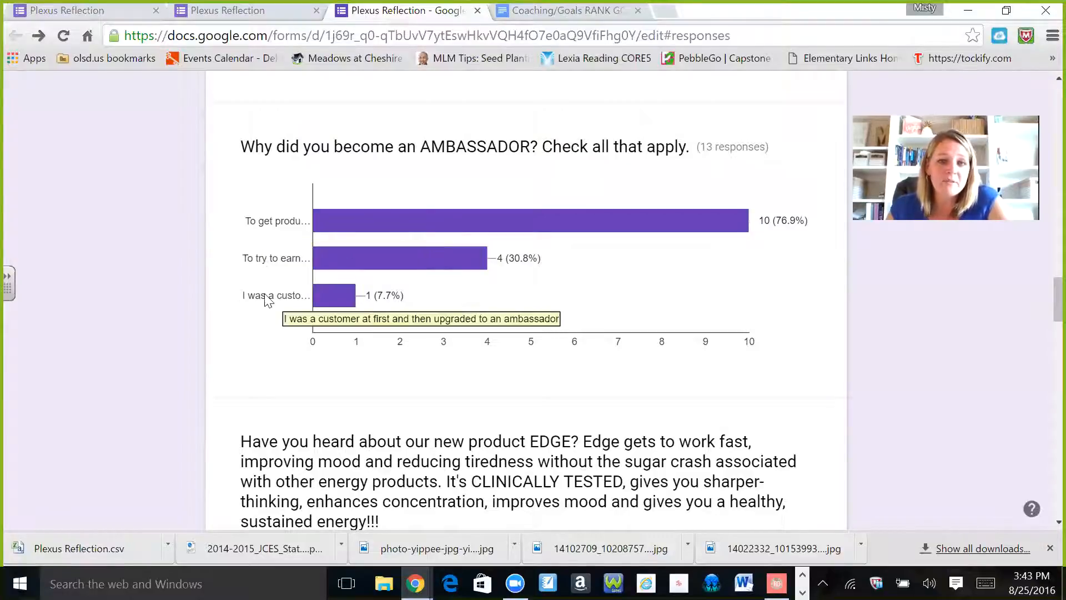
scroll(514, 369, "down", 6)
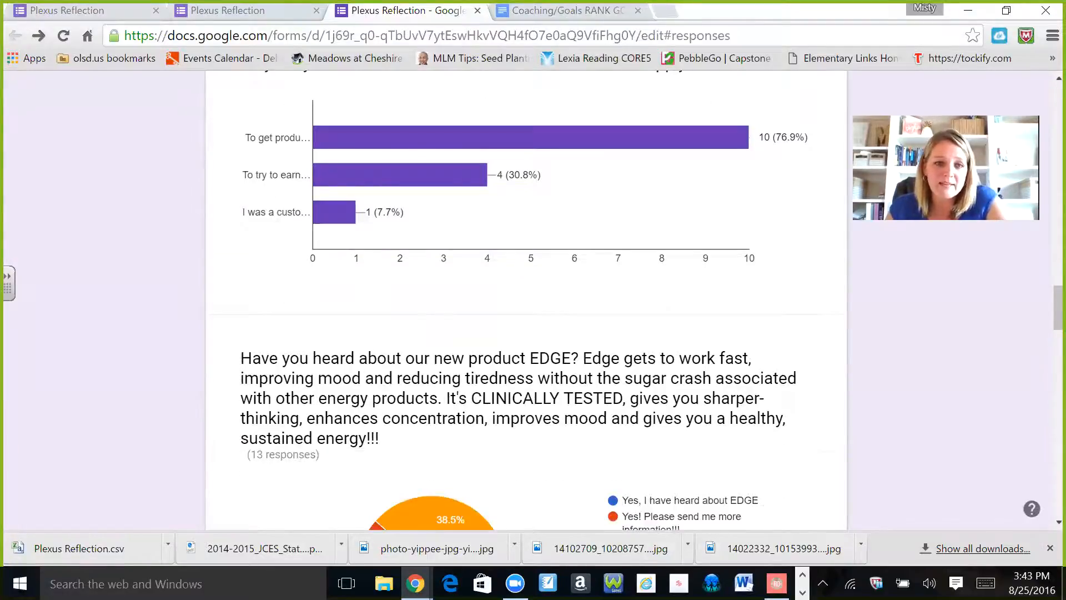